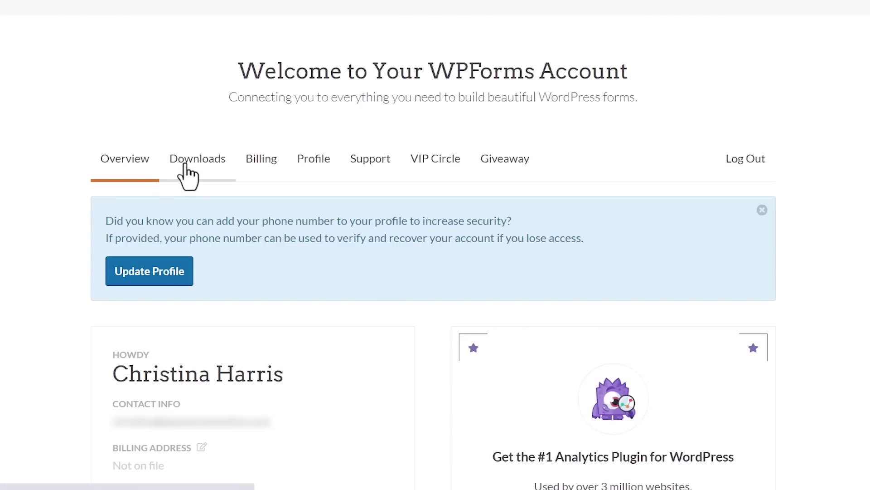
# Step: Download the WPForms plugin package from the account's Downloads section
pyautogui.click(185, 165)
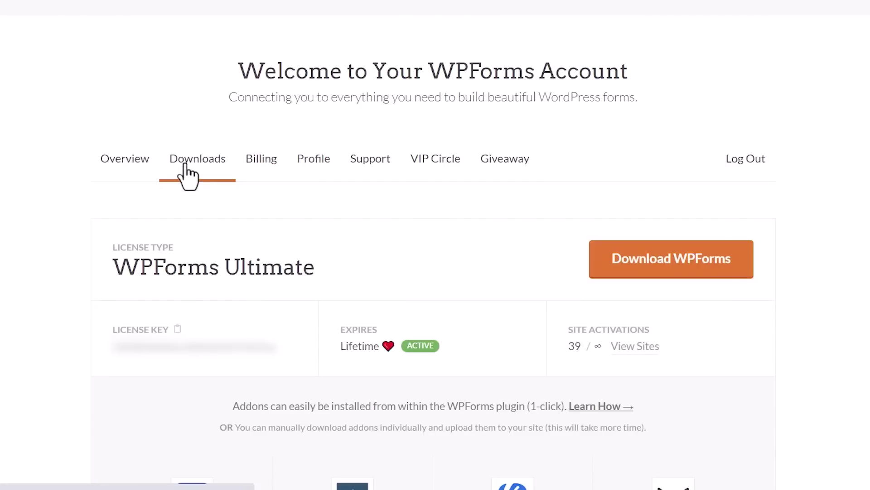
pyautogui.click(650, 281)
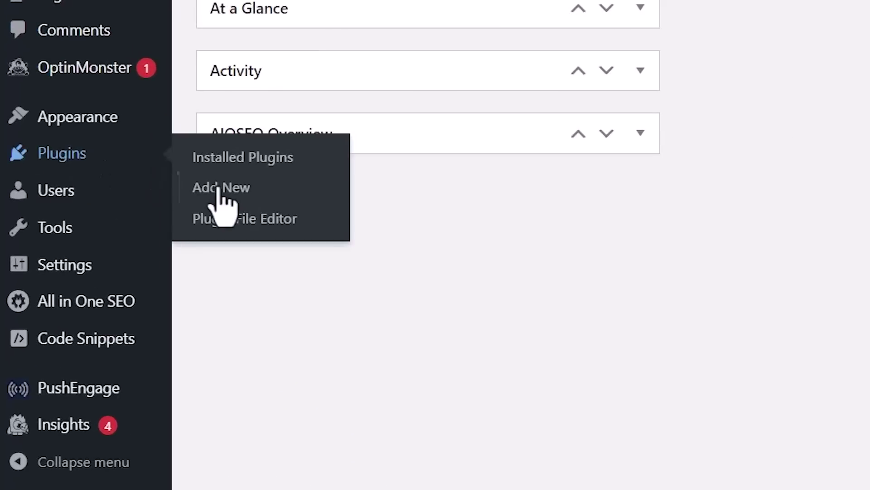
pyautogui.moveTo(61, 154)
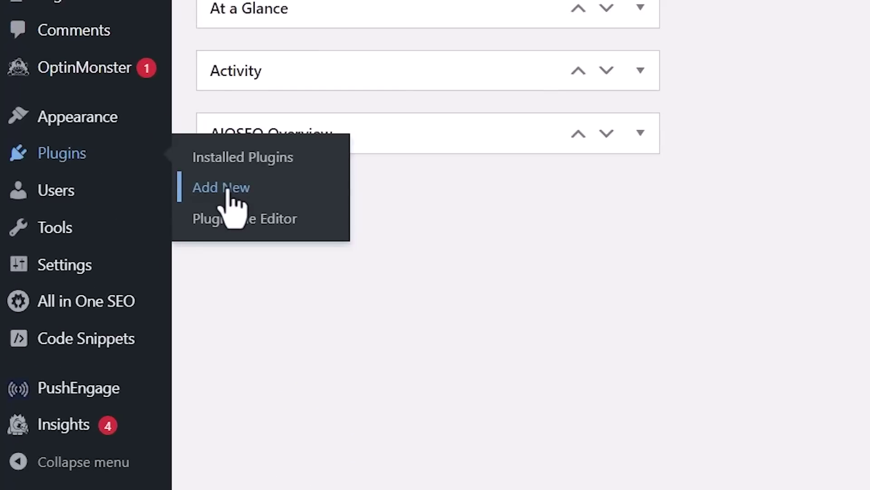
# Step: Upload wpforms.zip as a new plugin, install it and activate WPForms
pyautogui.click(227, 193)
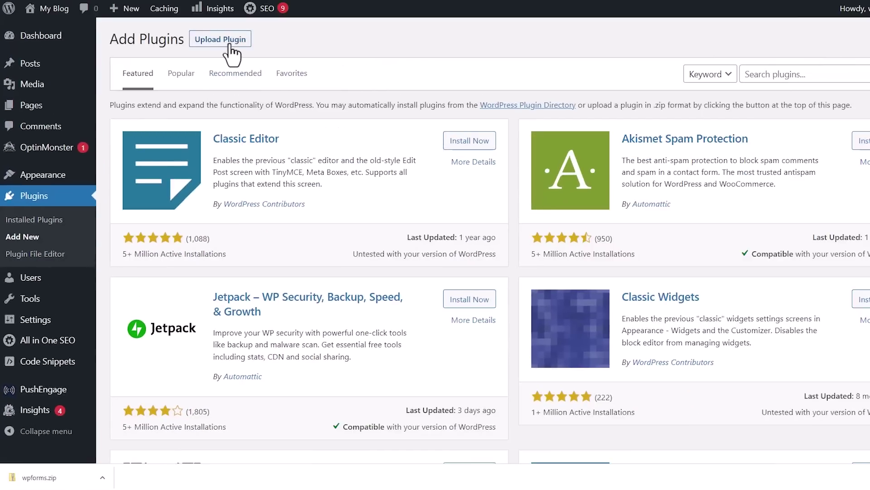
pyautogui.click(229, 46)
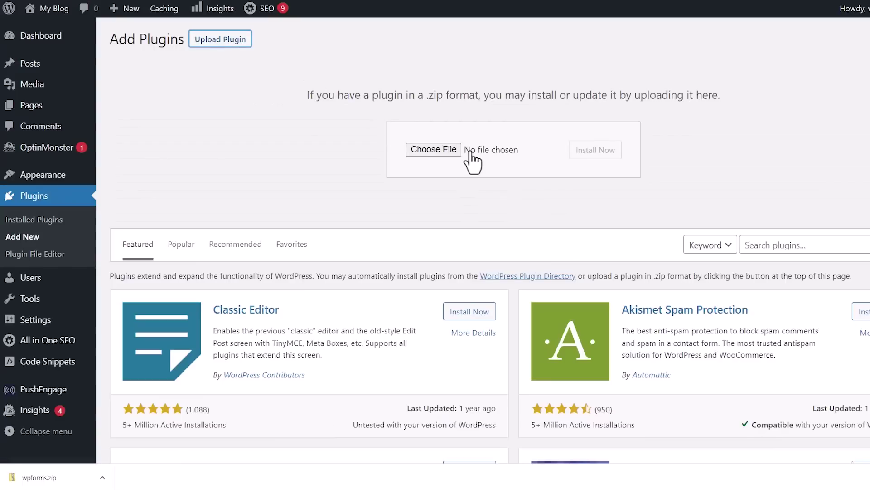
pyautogui.click(453, 155)
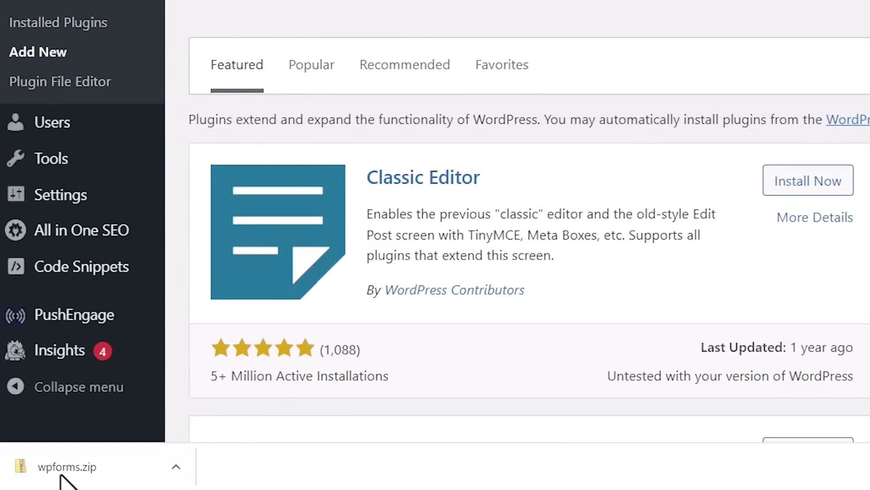
pyautogui.moveTo(62, 480); pyautogui.dragTo(447, 209)
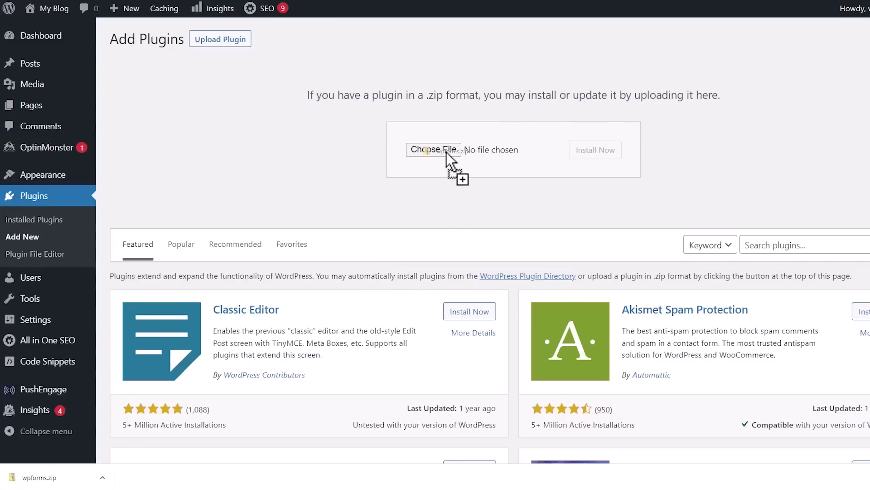
pyautogui.moveTo(447, 152); pyautogui.dragTo(446, 152)
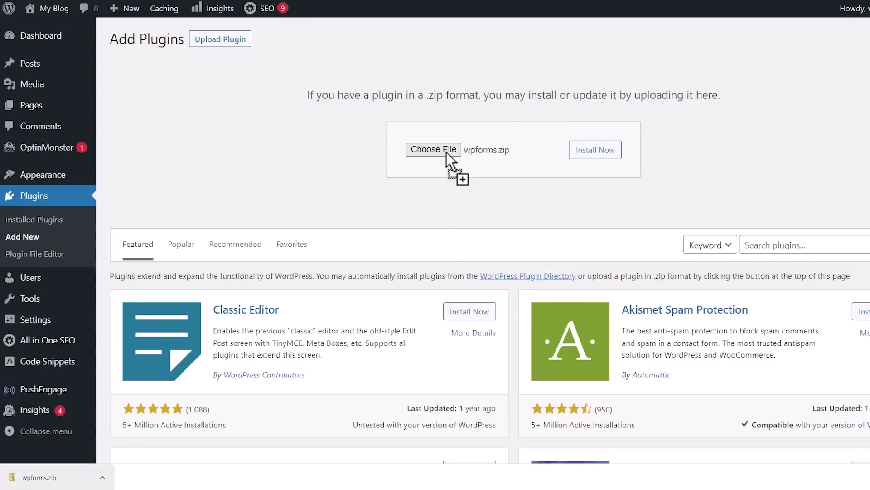
pyautogui.click(605, 166)
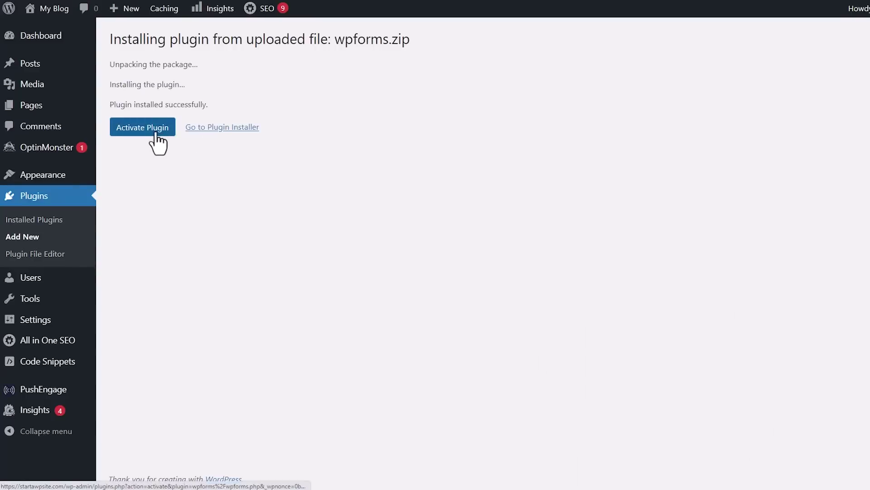
pyautogui.click(157, 136)
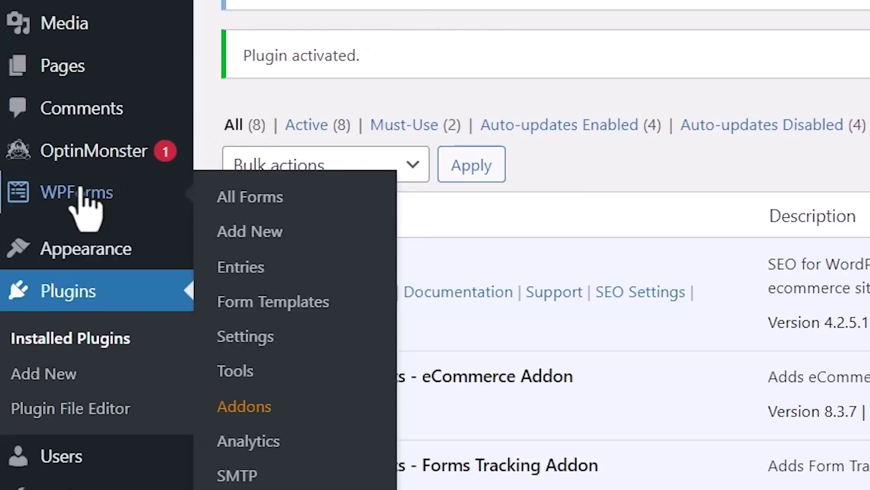
# Step: Enter and verify the license key in WPForms Settings, confirming the Ultimate license
pyautogui.click(274, 338)
pyautogui.click(283, 215)
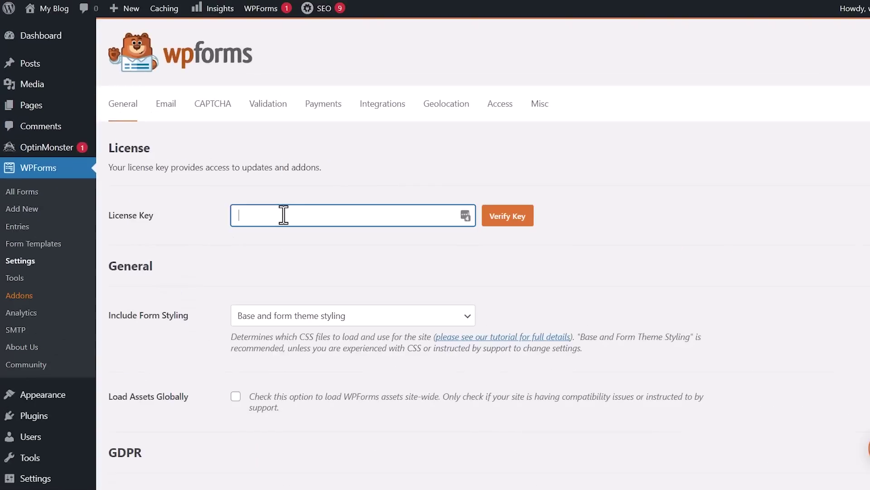
pyautogui.click(501, 219)
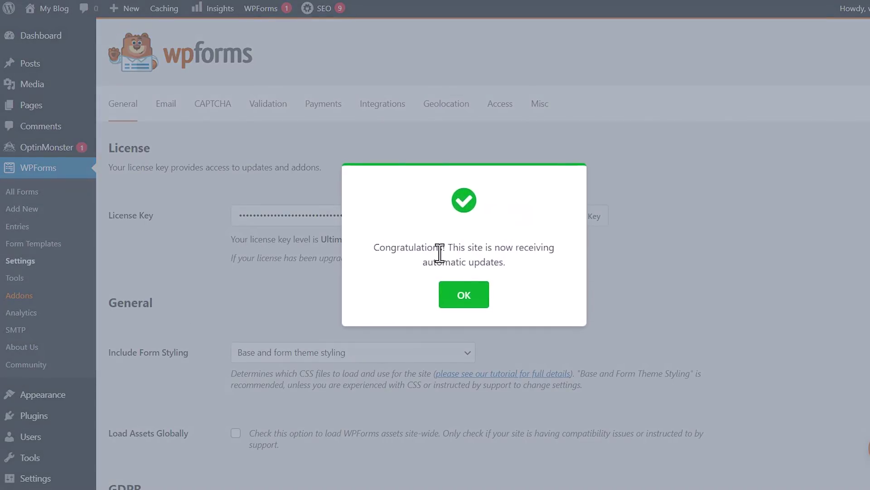
pyautogui.click(465, 300)
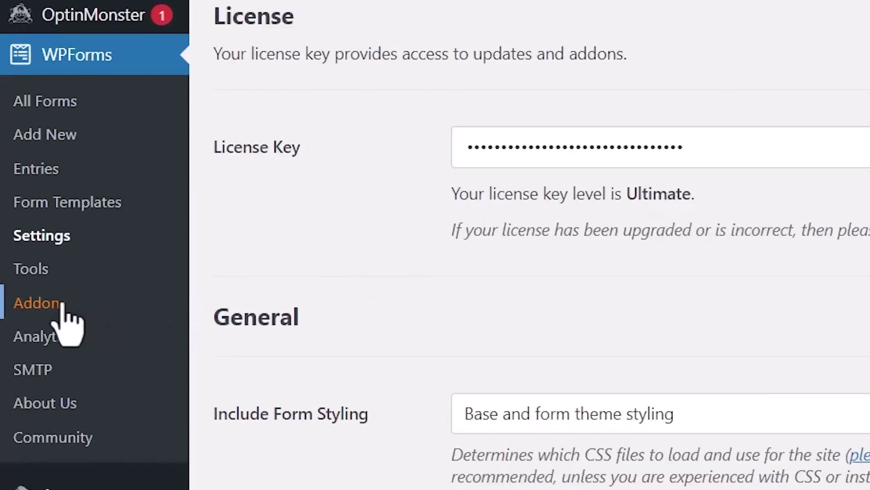
# Step: Install the PayPal Standard Addon from the WPForms Addons page
pyautogui.click(63, 306)
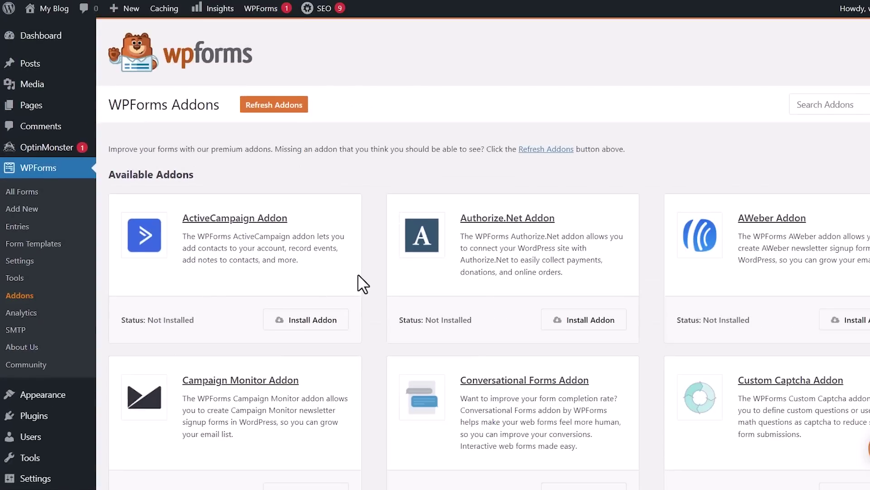
pyautogui.scroll(-1, 361, 284)
pyautogui.scroll(-2, 361, 285)
pyautogui.scroll(-1, 361, 284)
pyautogui.scroll(-2, 361, 284)
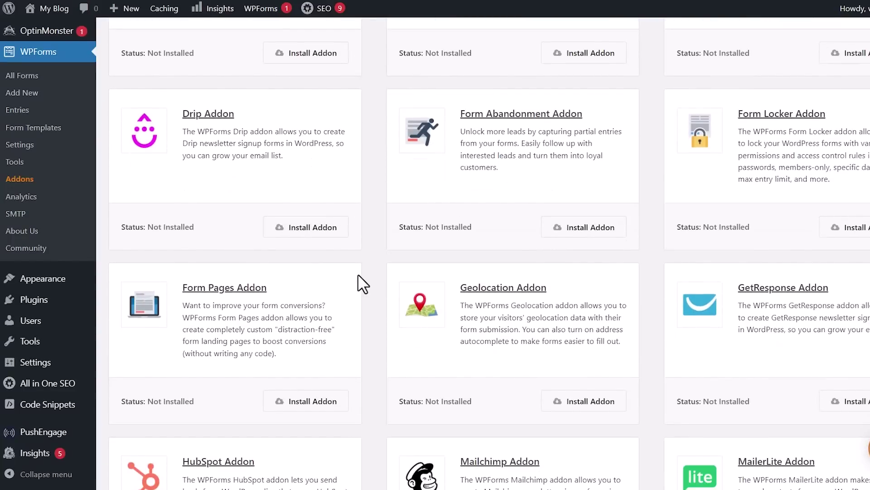
pyautogui.scroll(-1, 360, 284)
pyautogui.scroll(-1, 361, 284)
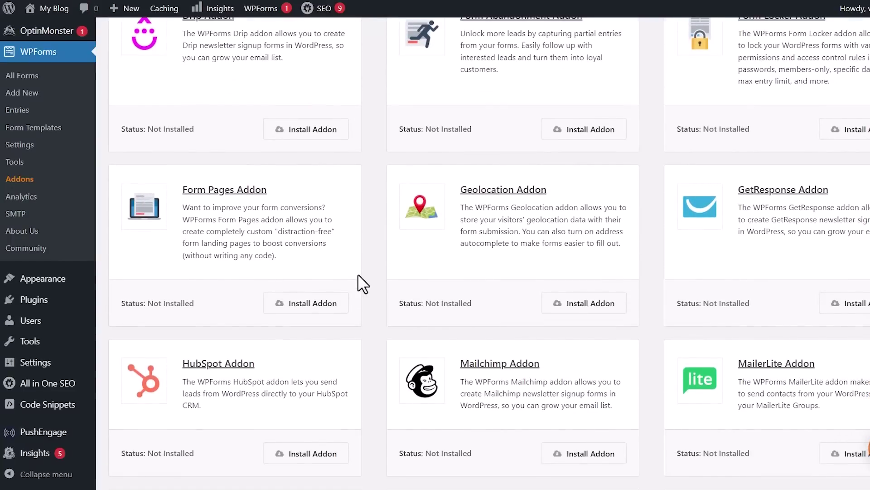
pyautogui.scroll(-2, 361, 284)
pyautogui.scroll(-2, 361, 285)
pyautogui.scroll(-2, 361, 284)
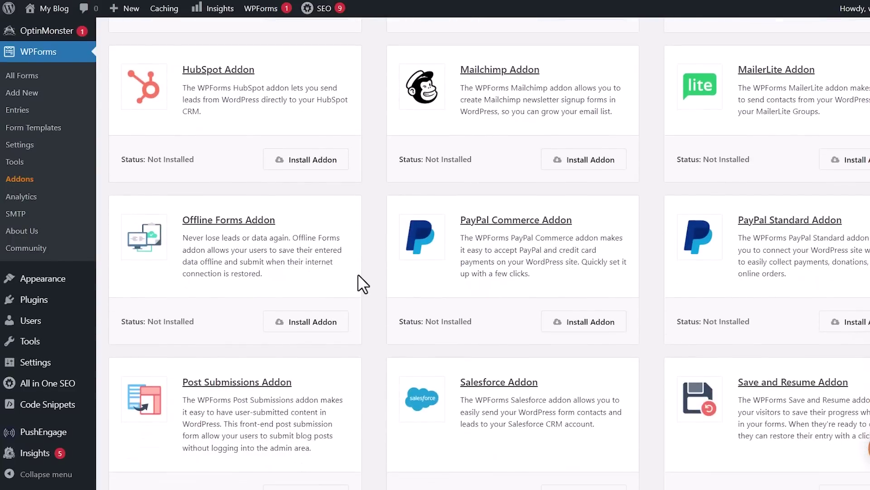
pyautogui.scroll(-1, 359, 277)
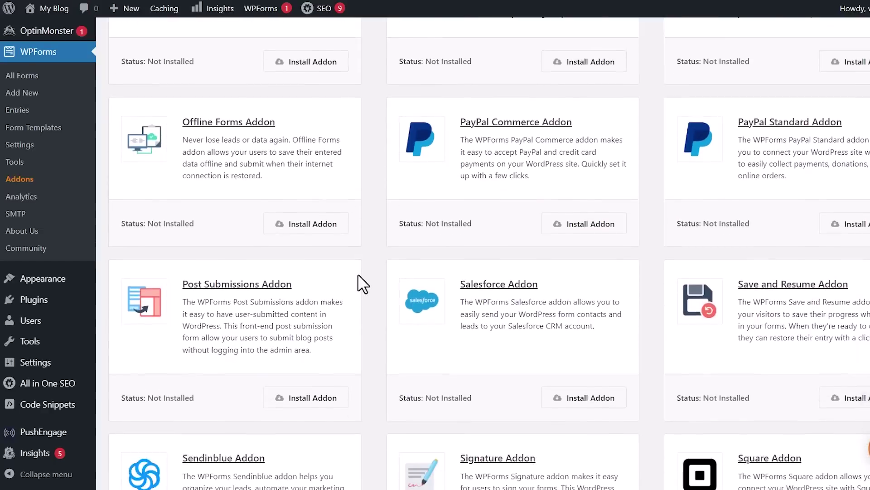
pyautogui.scroll(-2, 361, 280)
pyautogui.scroll(-2, 361, 284)
pyautogui.scroll(-1, 361, 285)
pyautogui.scroll(2, 365, 293)
pyautogui.scroll(2, 366, 292)
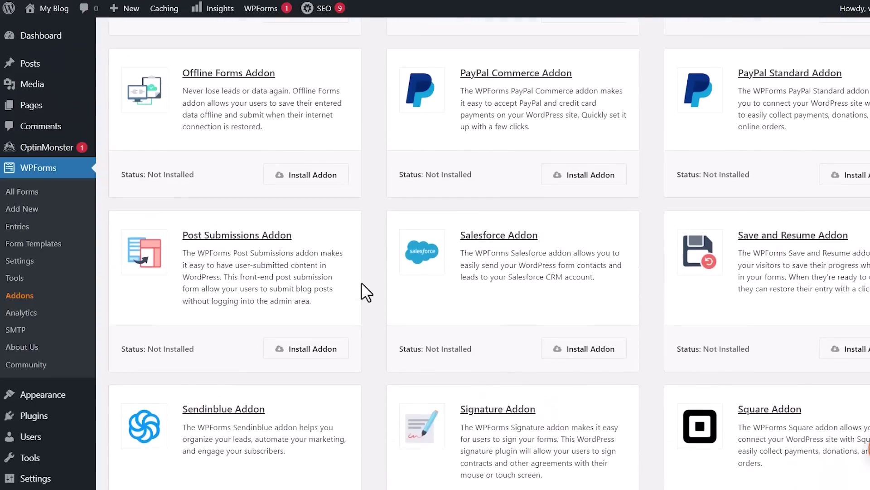
pyautogui.scroll(1, 365, 293)
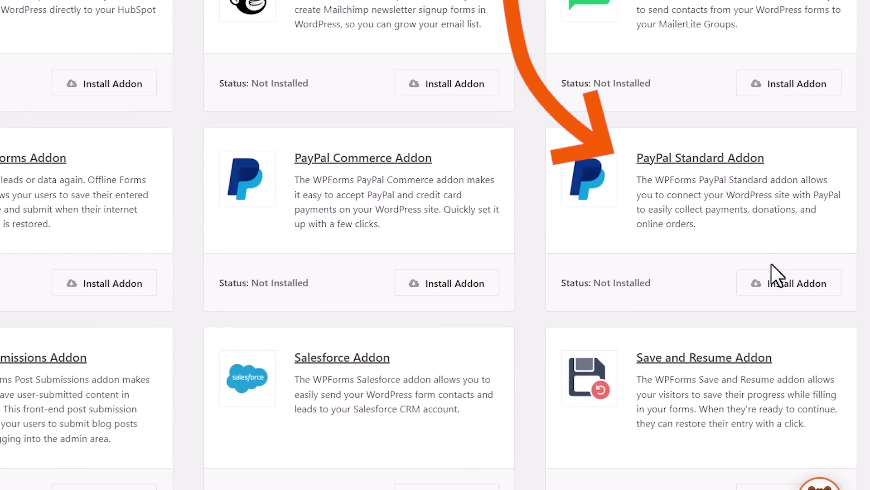
pyautogui.click(774, 290)
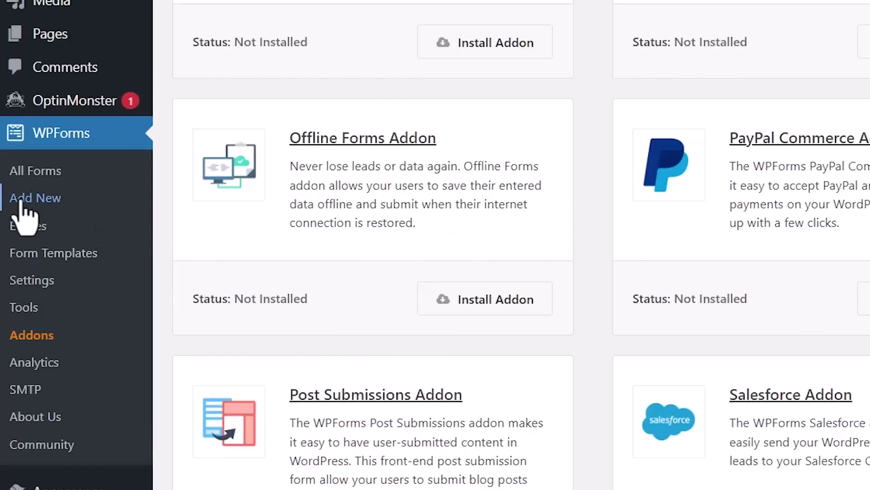
# Step: Create the 'Paypal Order Form' from the Billing / Order Form template
pyautogui.click(22, 203)
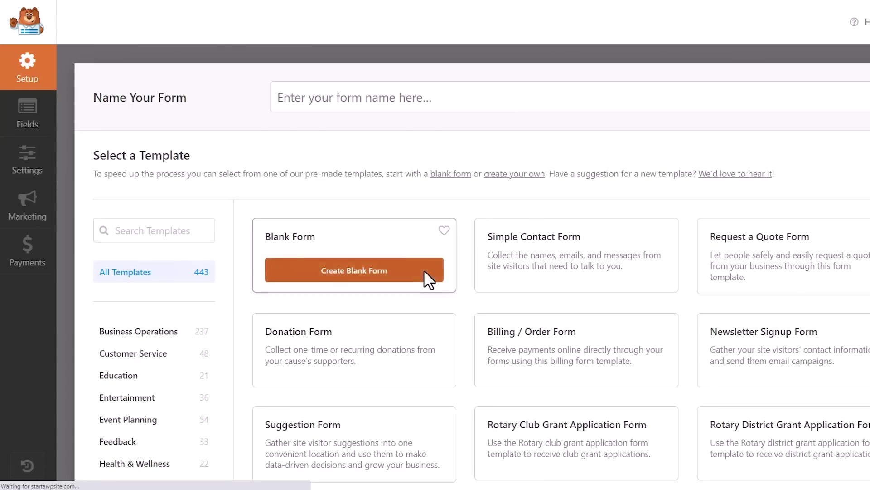
pyautogui.write('Paypal Order Form')
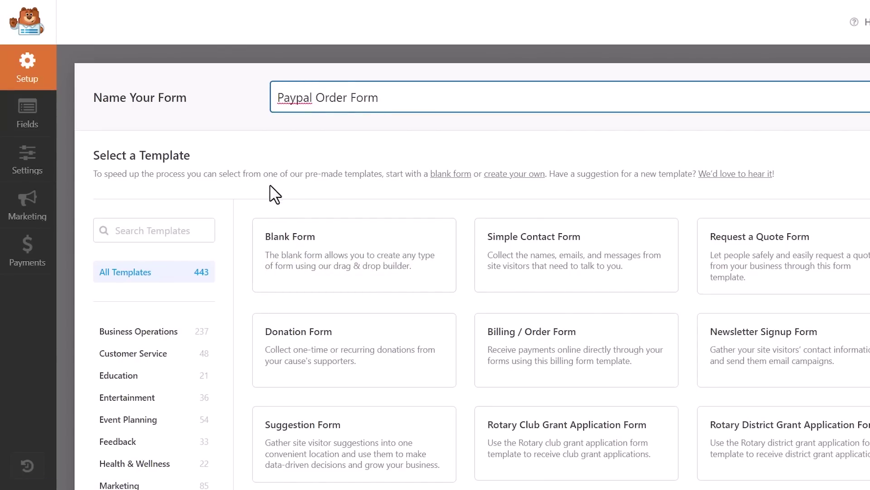
pyautogui.scroll(-1, 268, 194)
pyautogui.scroll(-1, 239, 195)
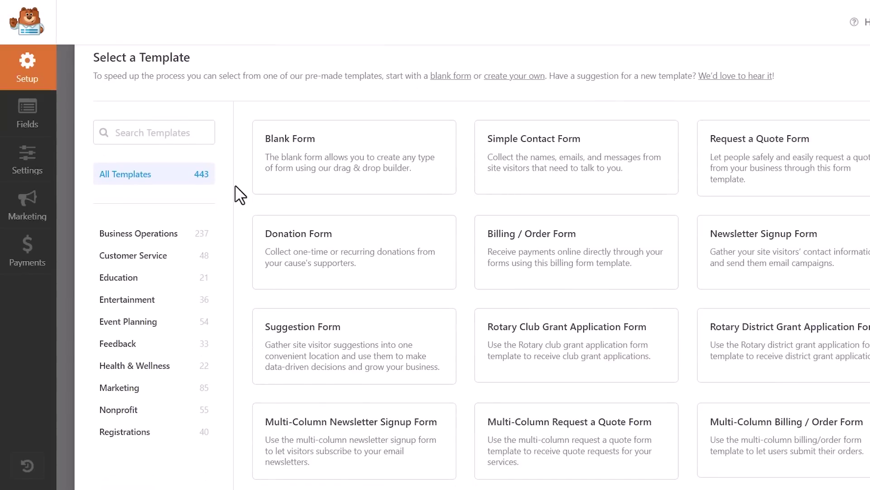
pyautogui.scroll(-1, 240, 195)
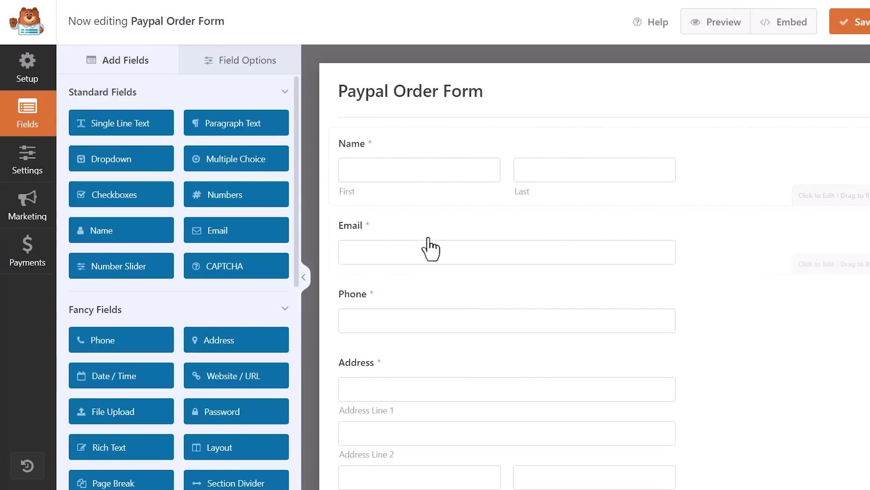
pyautogui.scroll(-2, 442, 315)
pyautogui.scroll(-2, 444, 320)
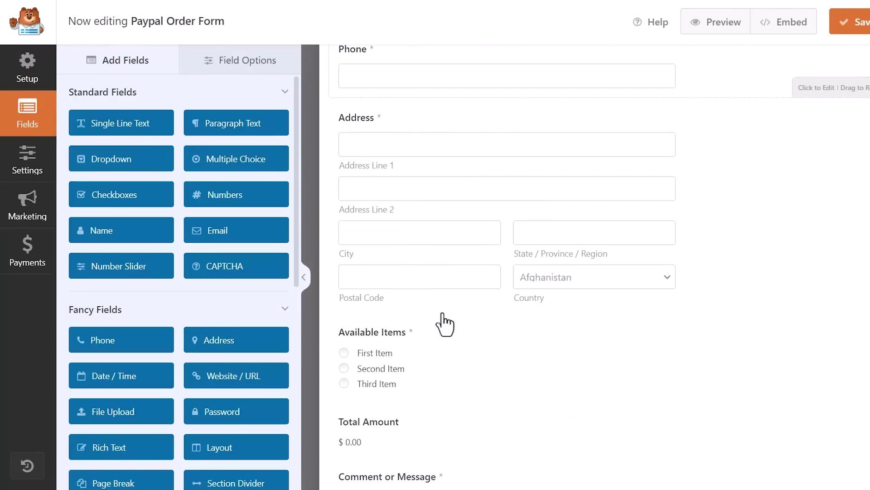
pyautogui.scroll(-2, 447, 319)
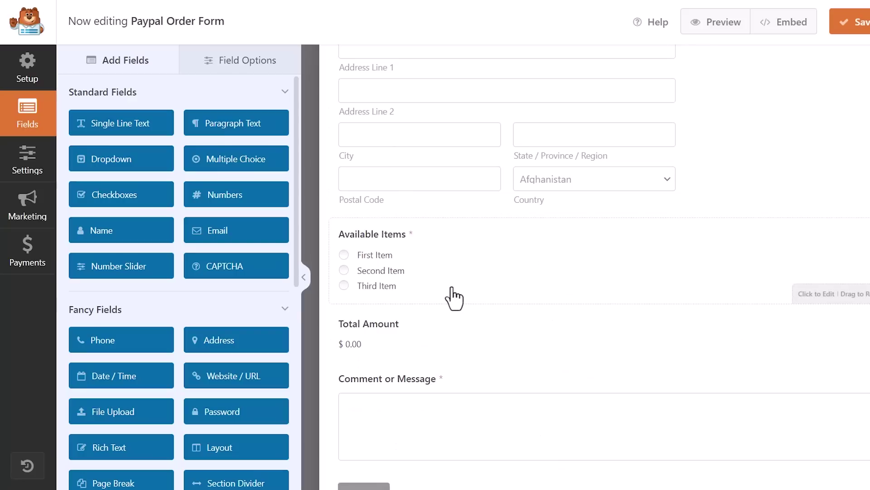
pyautogui.scroll(-2, 455, 297)
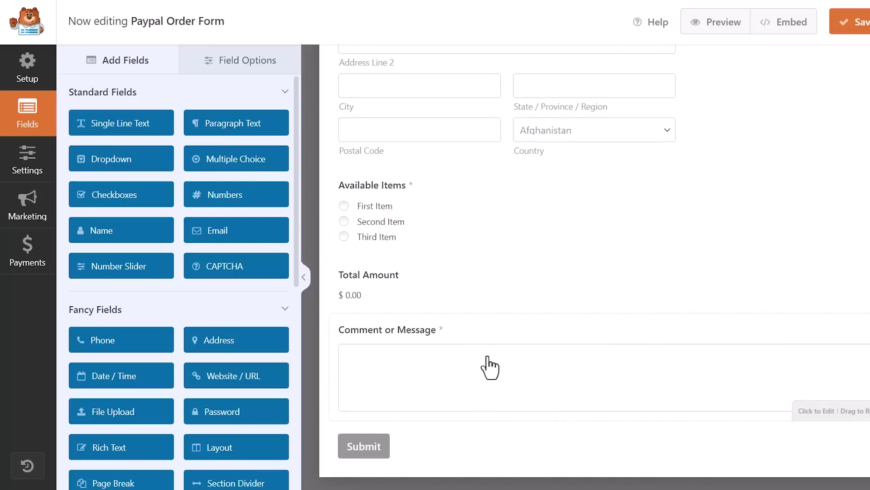
pyautogui.scroll(3, 499, 342)
pyautogui.scroll(2, 501, 345)
pyautogui.scroll(3, 491, 324)
# Step: Set the Name field format to Simple
pyautogui.click(448, 184)
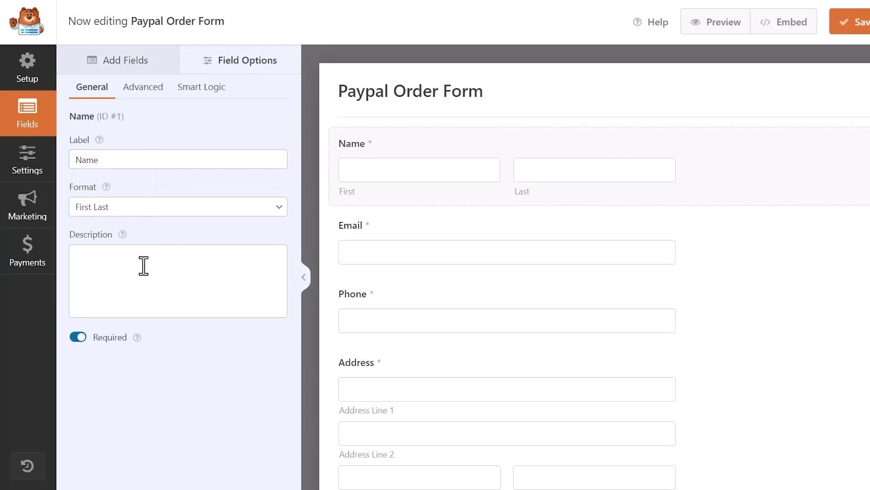
pyautogui.click(144, 162)
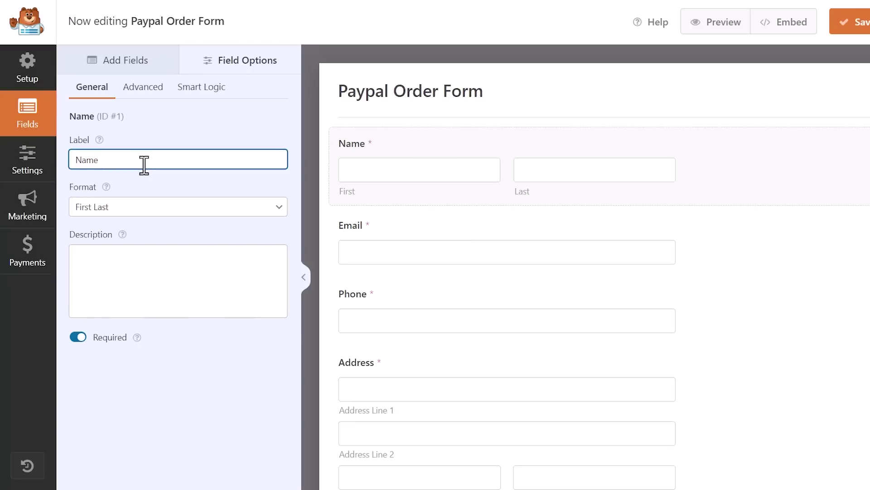
pyautogui.click(146, 207)
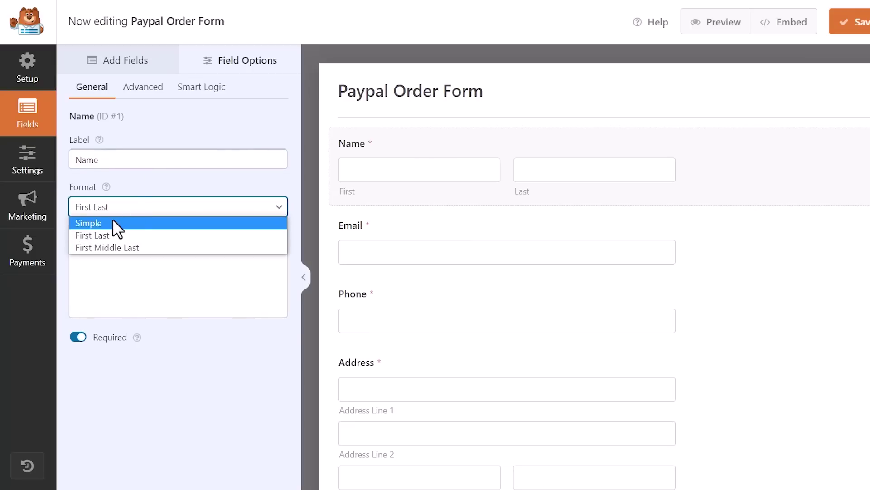
pyautogui.click(112, 223)
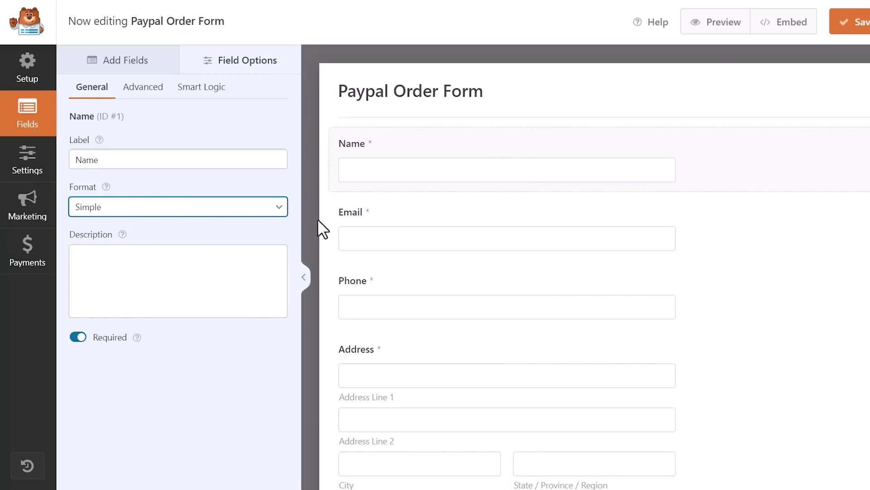
pyautogui.scroll(-1, 404, 239)
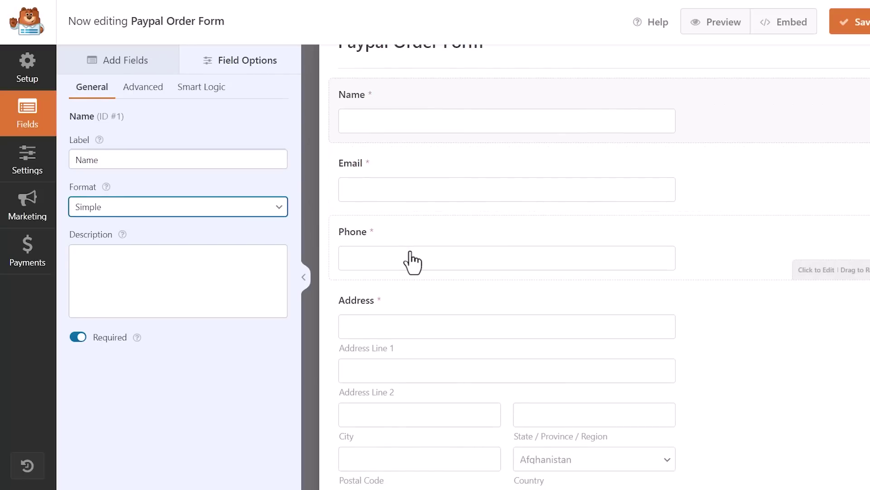
# Step: Delete the Phone field from the form
pyautogui.click(410, 260)
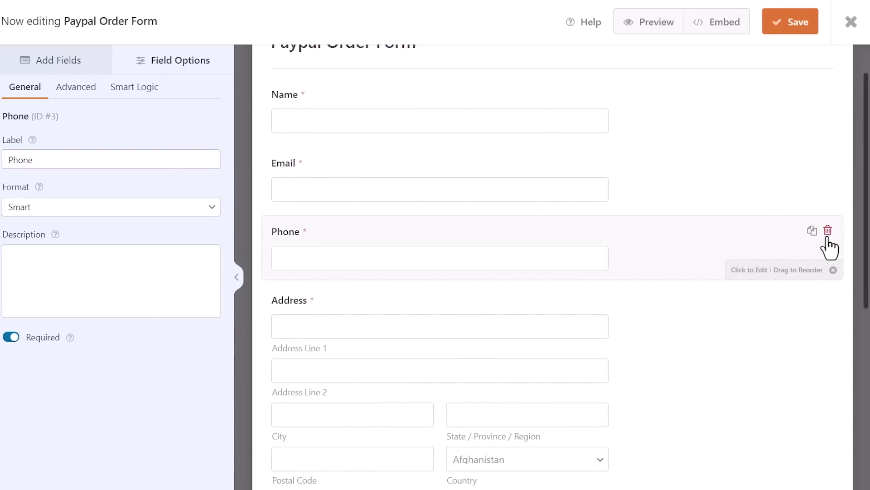
pyautogui.click(828, 232)
pyautogui.click(366, 288)
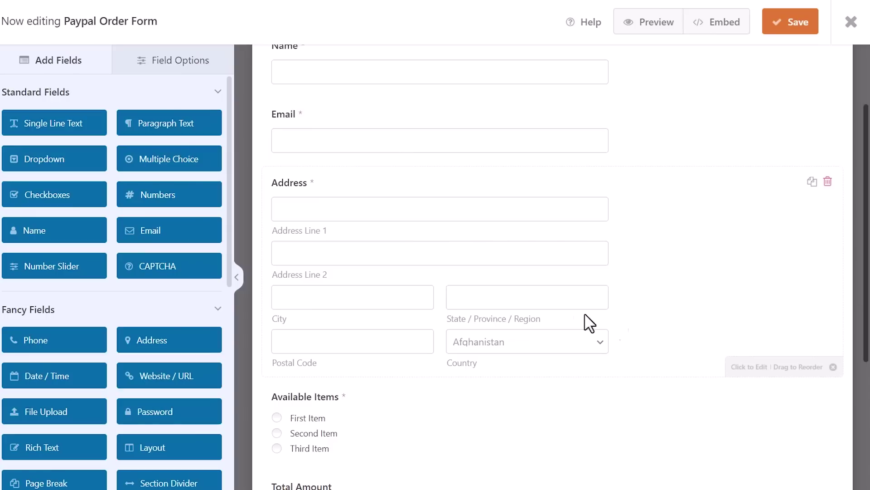
pyautogui.scroll(-3, 476, 326)
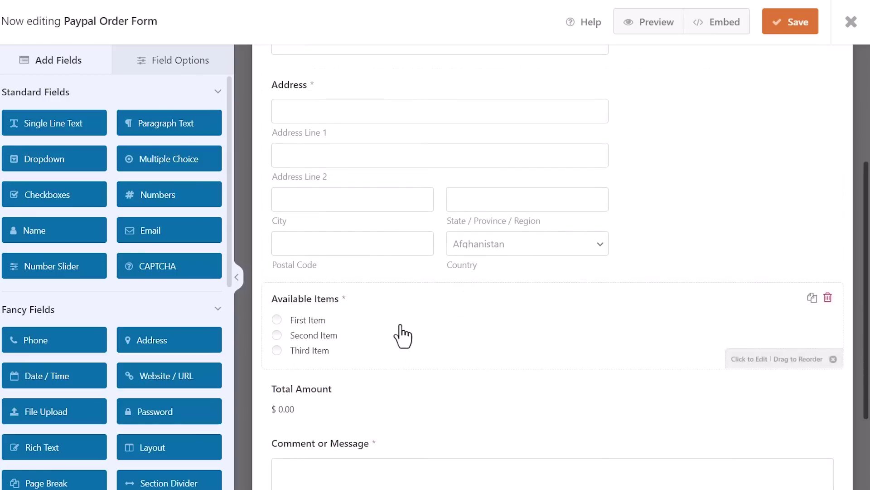
# Step: Replace the first Available Items option 'First Item' with Consultation and select its 10.00 price
pyautogui.click(350, 340)
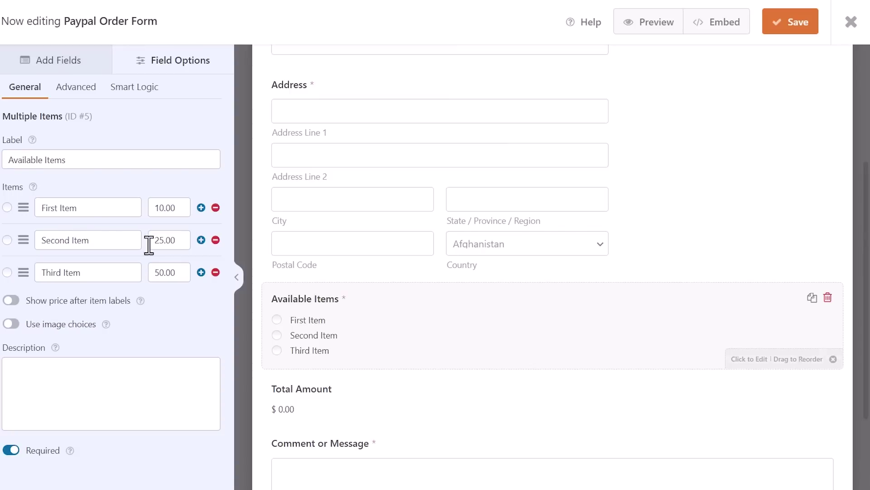
pyautogui.moveTo(93, 208); pyautogui.dragTo(36, 208)
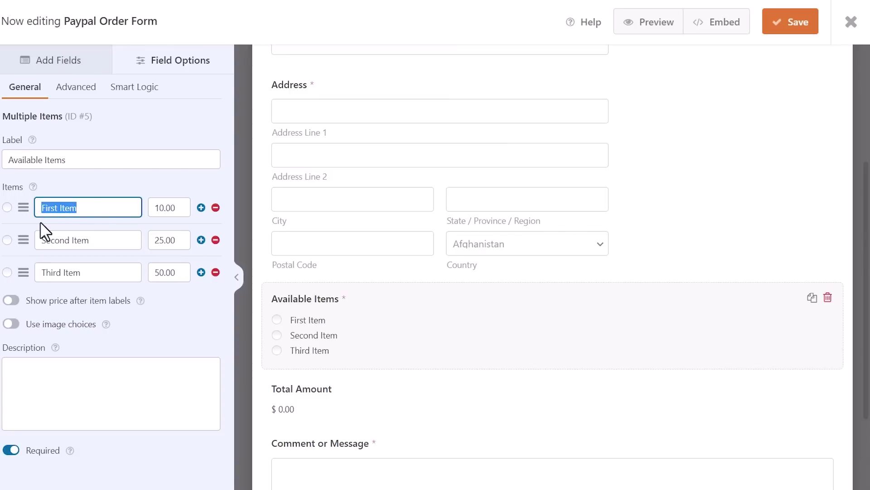
pyautogui.write('Consultation')
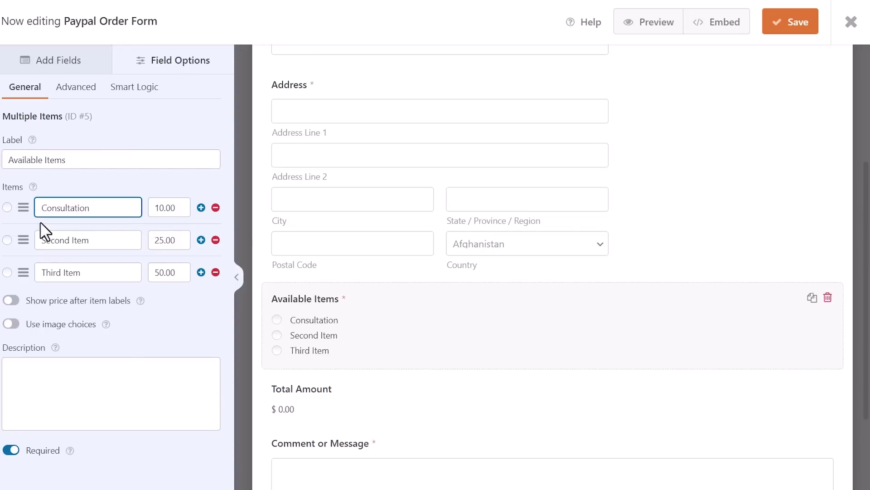
pyautogui.moveTo(173, 208); pyautogui.dragTo(141, 206)
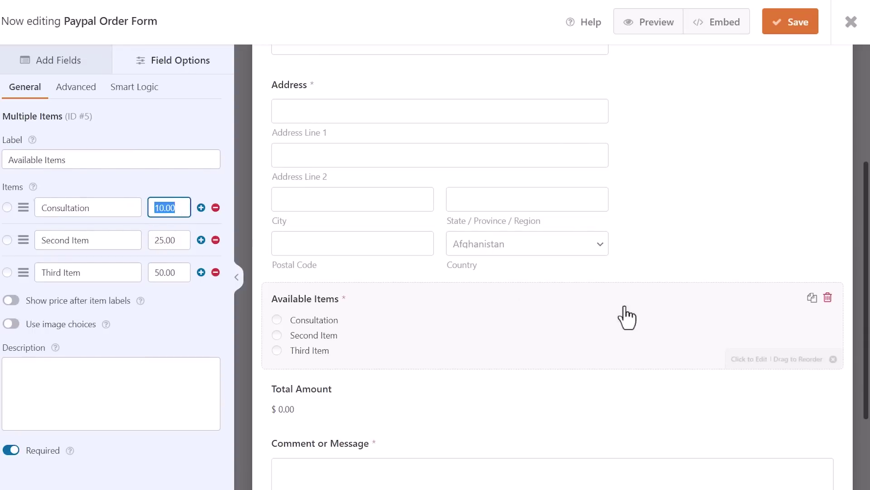
# Step: Replace Available Items with a Single Item labelled Consultation priced 125
pyautogui.click(829, 305)
pyautogui.click(373, 291)
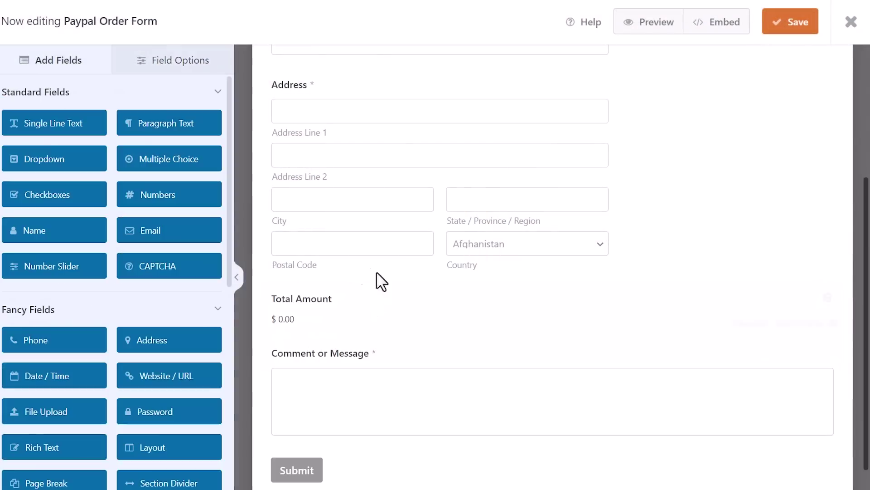
pyautogui.scroll(-2, 131, 303)
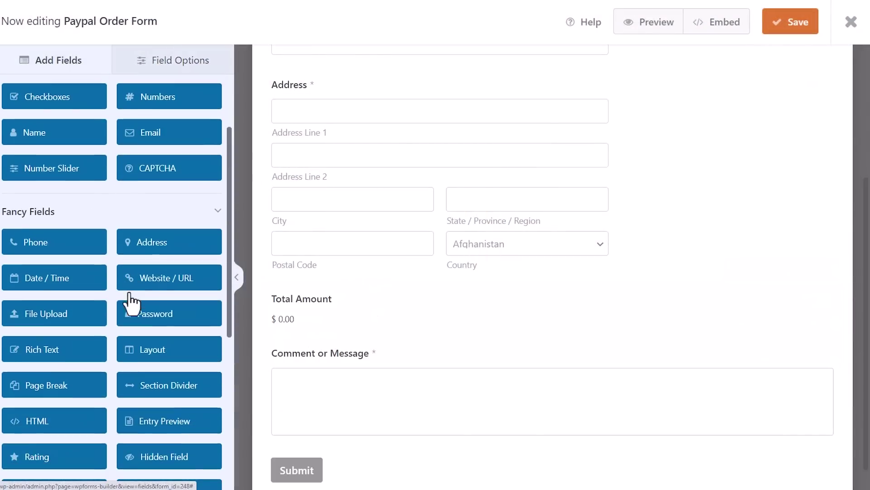
pyautogui.scroll(-2, 132, 303)
pyautogui.scroll(-1, 131, 302)
pyautogui.scroll(-2, 130, 296)
pyautogui.scroll(-1, 129, 295)
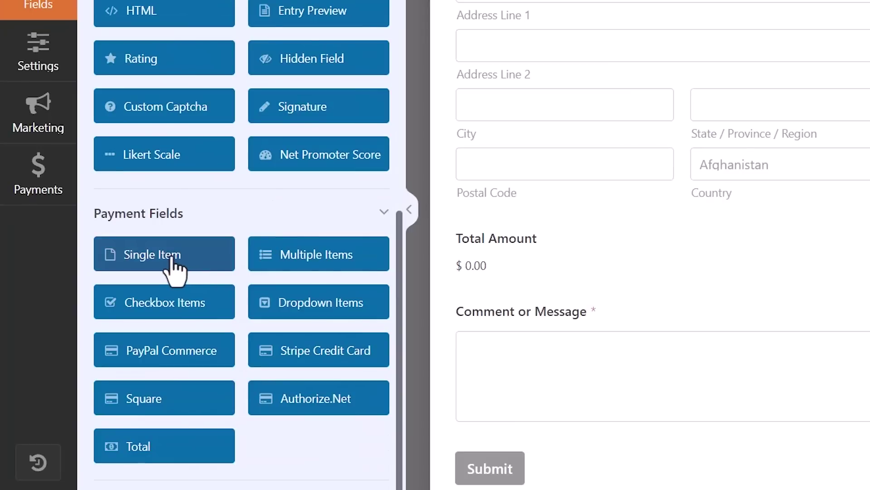
pyautogui.moveTo(171, 268); pyautogui.dragTo(455, 316)
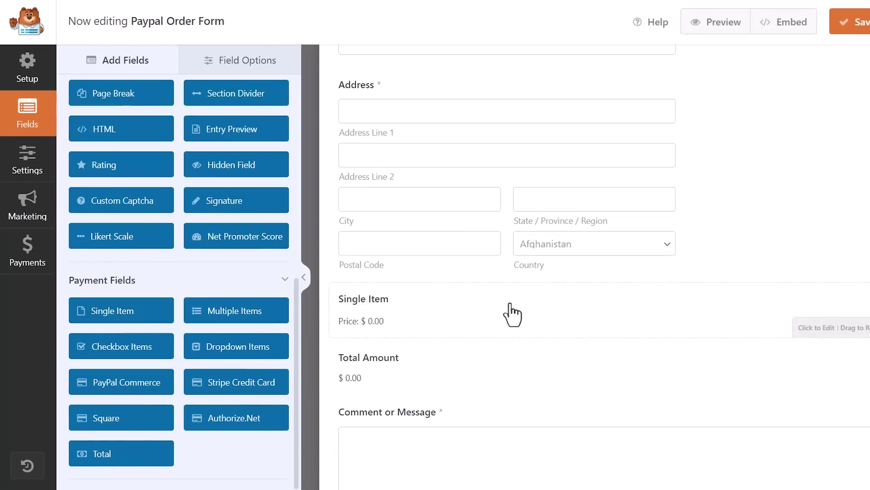
pyautogui.click(486, 315)
pyautogui.tripleClick(151, 160)
pyautogui.write('Consultaion')
pyautogui.click(85, 310)
pyautogui.write('125')
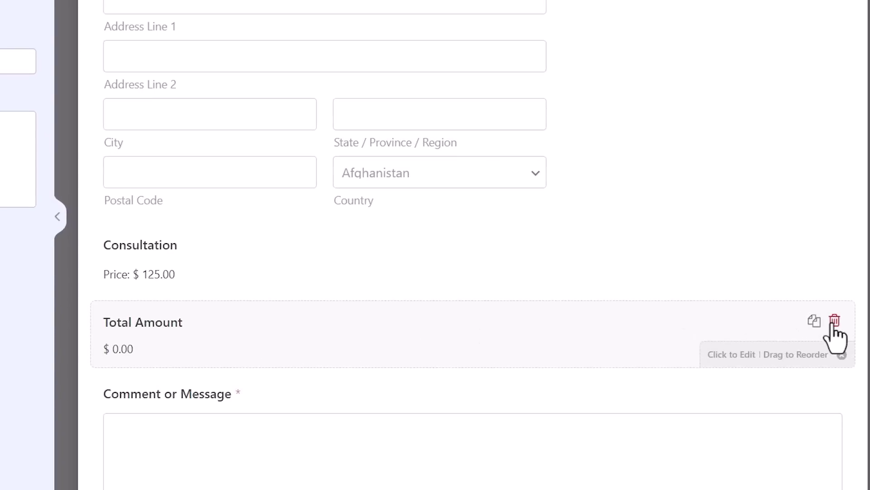
# Step: Delete the Total Amount and Address fields
pyautogui.click(836, 321)
pyautogui.click(443, 293)
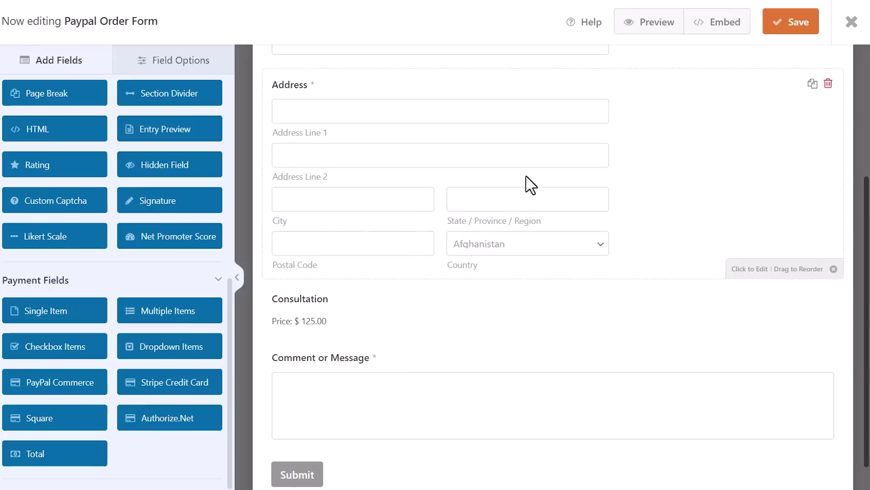
pyautogui.click(529, 185)
pyautogui.click(829, 84)
pyautogui.click(385, 297)
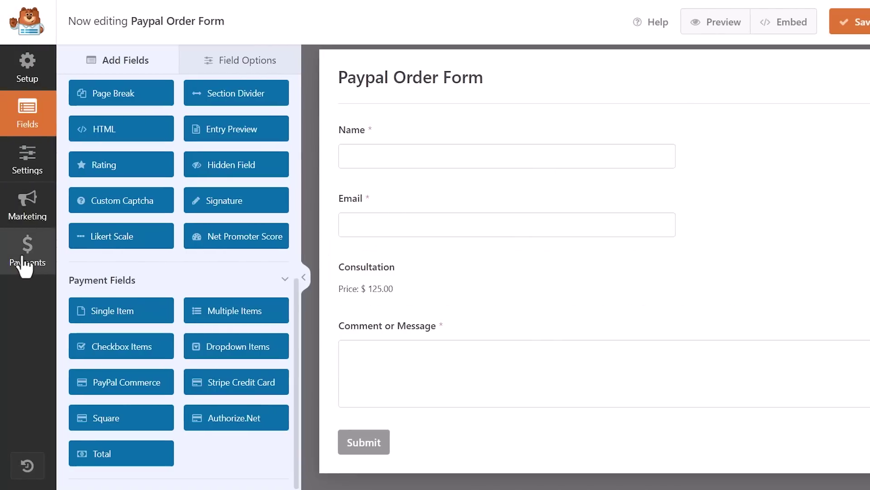
# Step: Enable PayPal Standard payments, enter the PayPal email, and keep Production mode
pyautogui.click(25, 265)
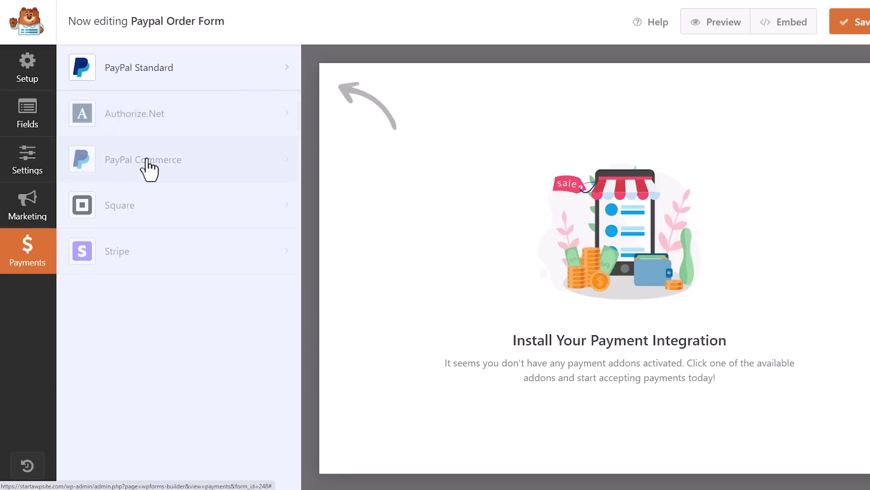
pyautogui.click(175, 78)
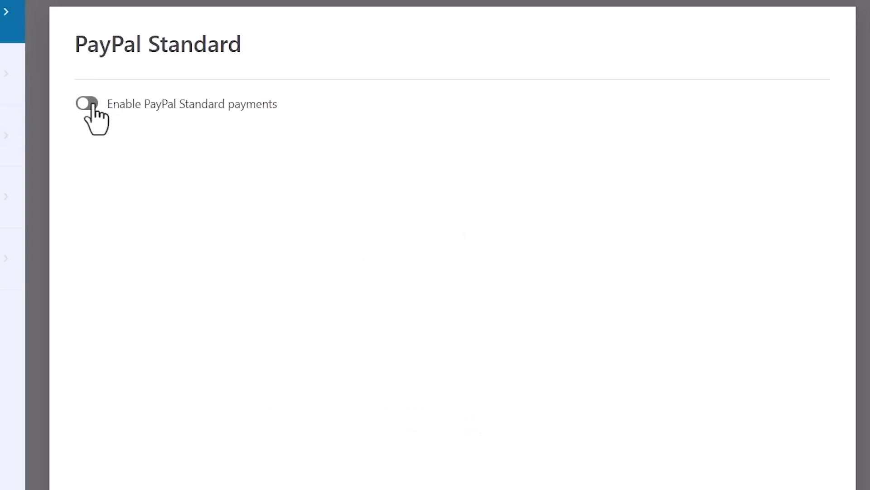
pyautogui.click(347, 135)
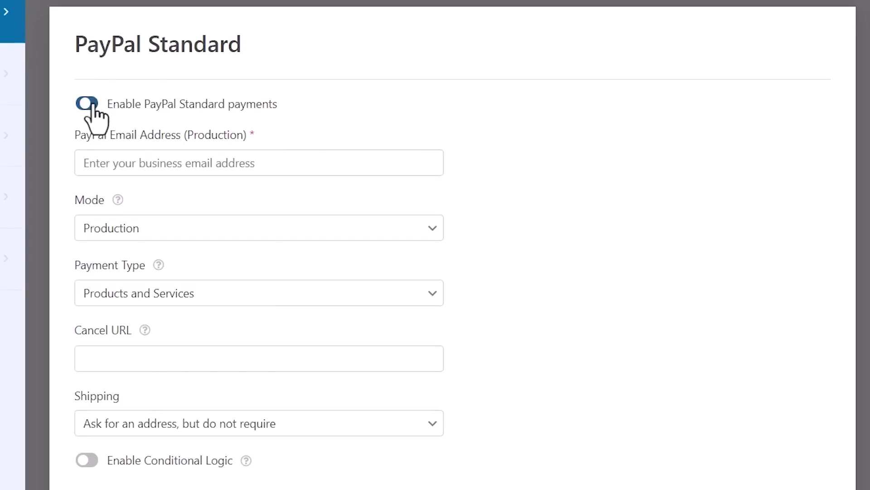
pyautogui.click(146, 164)
pyautogui.write('email@example.')
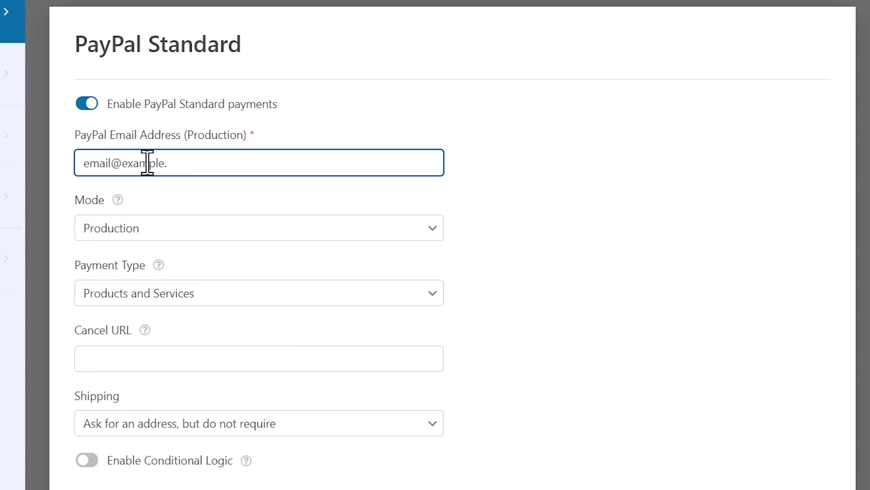
pyautogui.write('com')
pyautogui.click(169, 232)
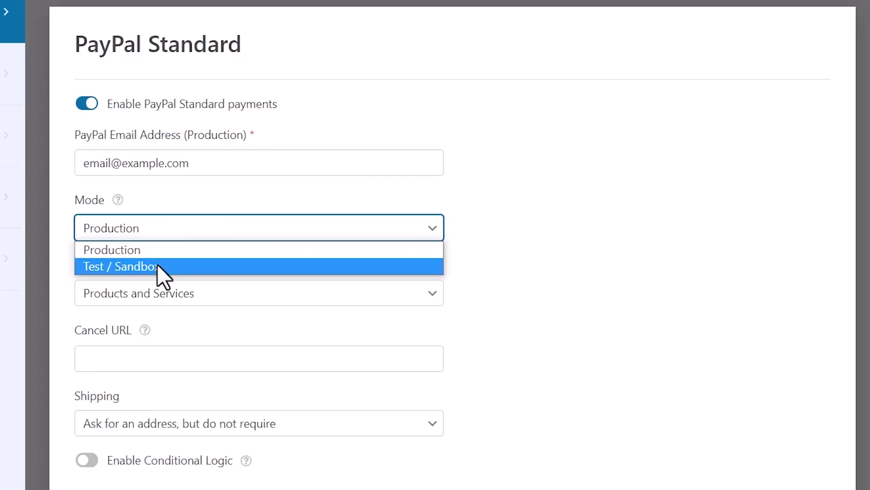
pyautogui.click(258, 206)
# Step: Keep Products and Services payment type, edit the cancel URL, and set shipping to 'Don't ask for an address'
pyautogui.click(198, 299)
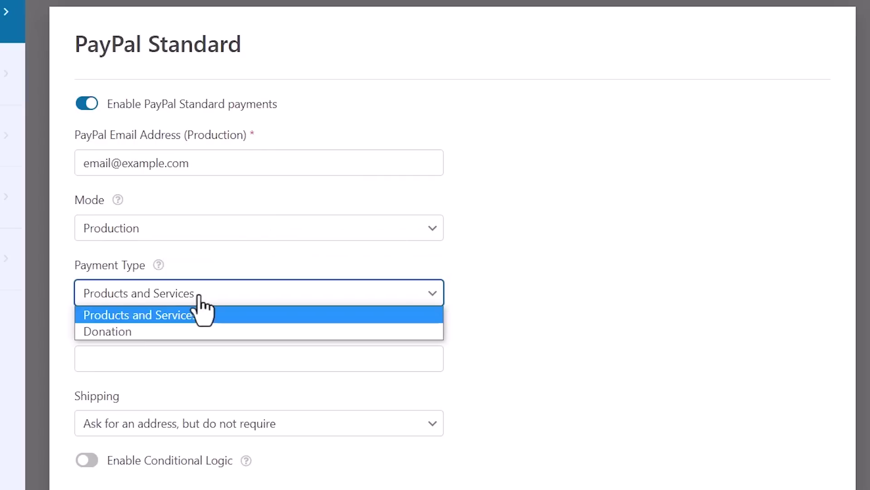
pyautogui.click(222, 260)
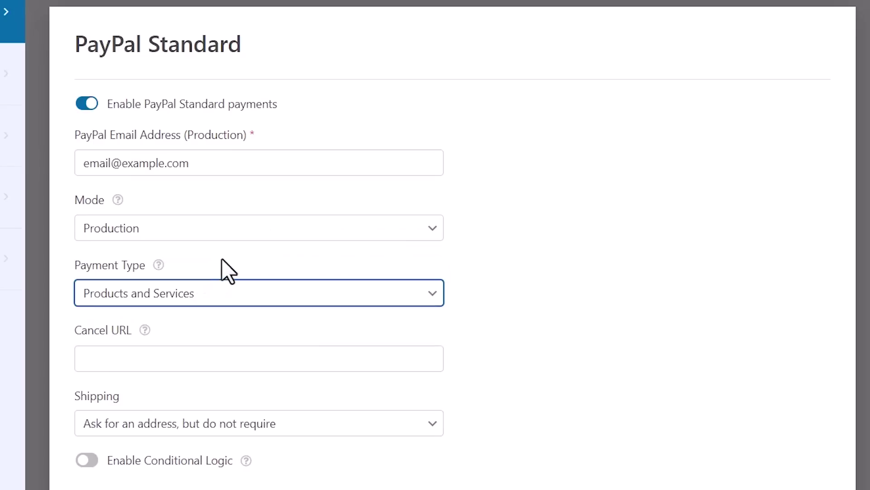
pyautogui.click(192, 355)
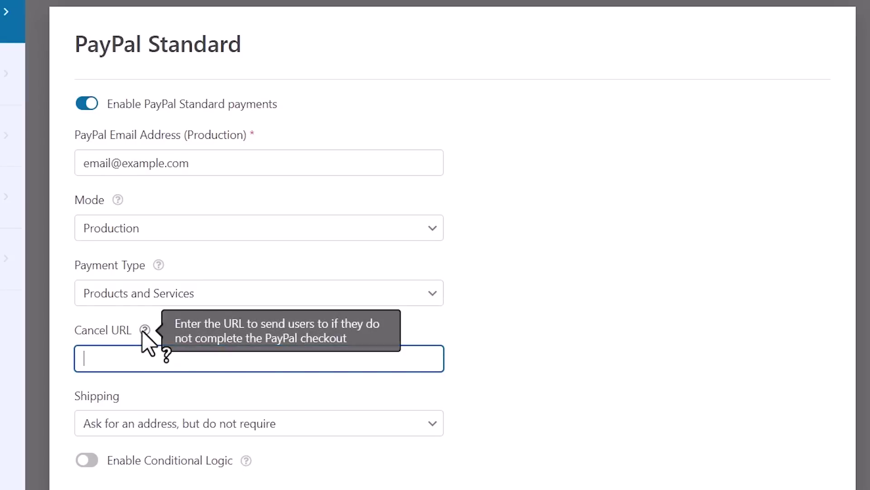
pyautogui.moveTo(145, 330)
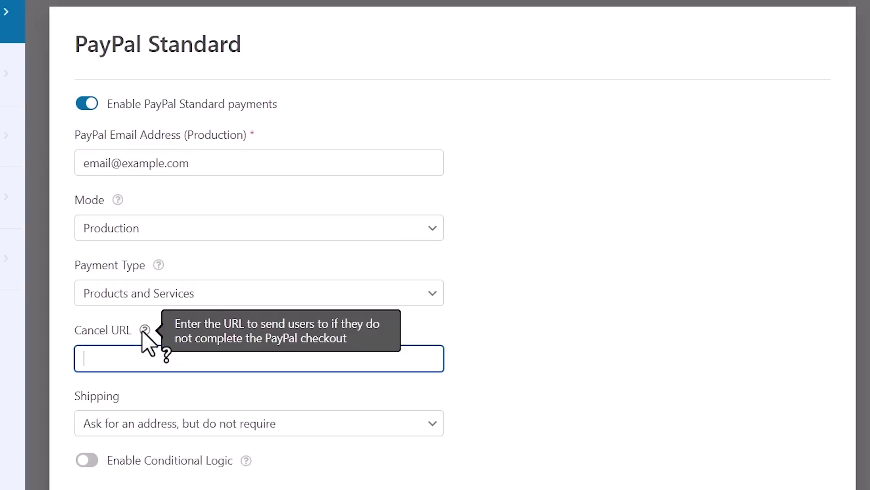
pyautogui.scroll(-3, 332, 414)
pyautogui.click(337, 345)
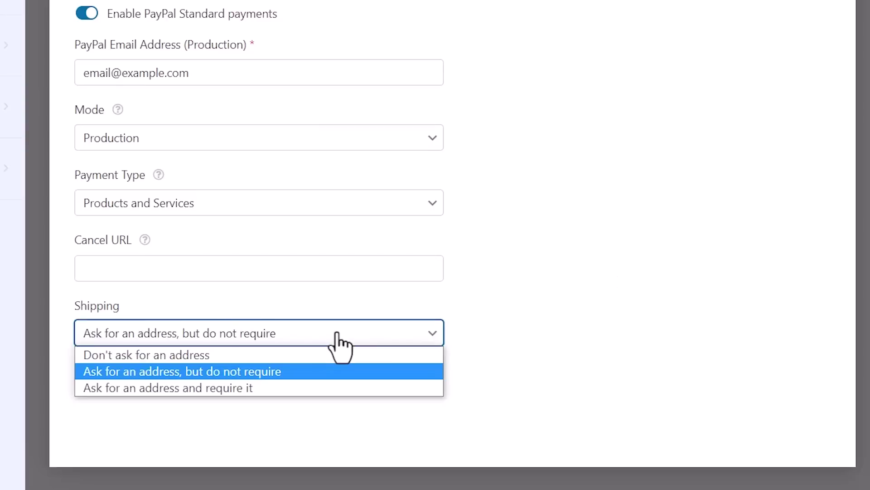
pyautogui.click(245, 355)
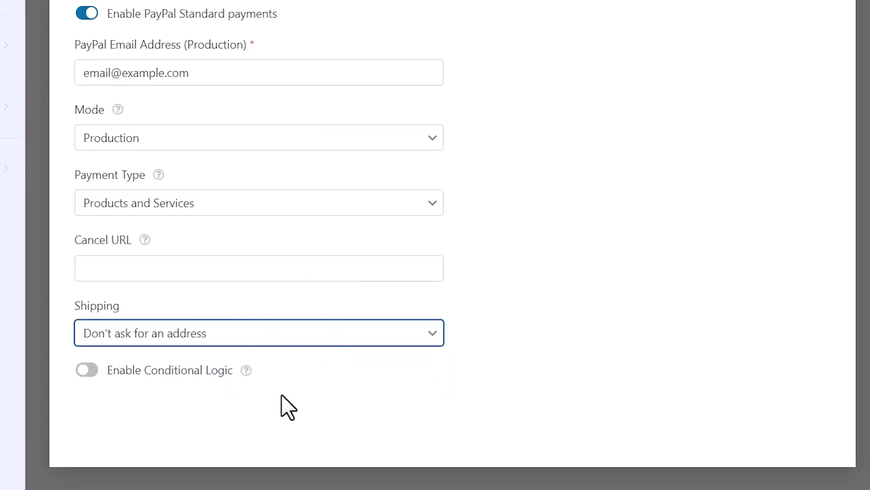
# Step: Turn on conditional logic for the PayPal charge, leaving its condition field unselected
pyautogui.click(89, 374)
pyautogui.scroll(-3, 305, 361)
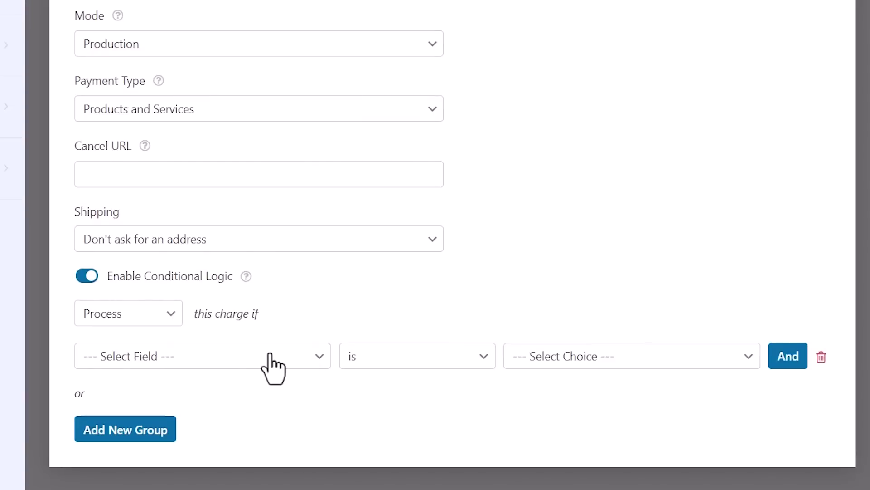
pyautogui.click(163, 321)
pyautogui.click(189, 359)
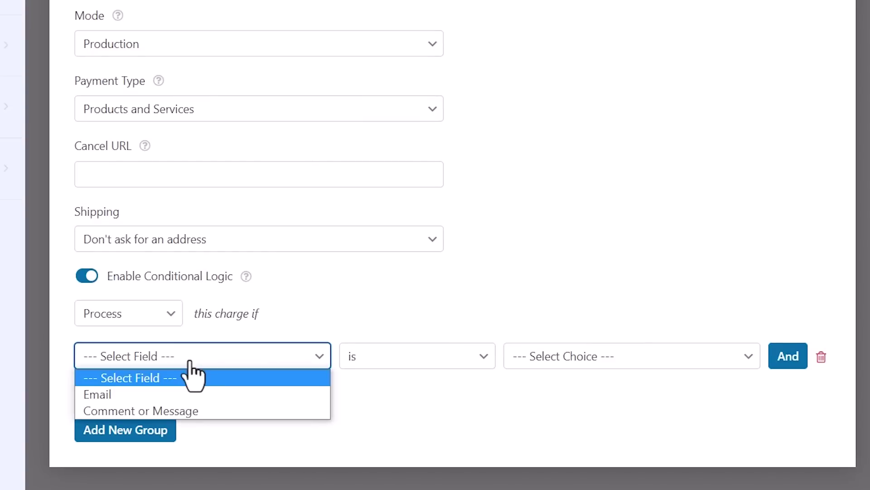
pyautogui.click(476, 294)
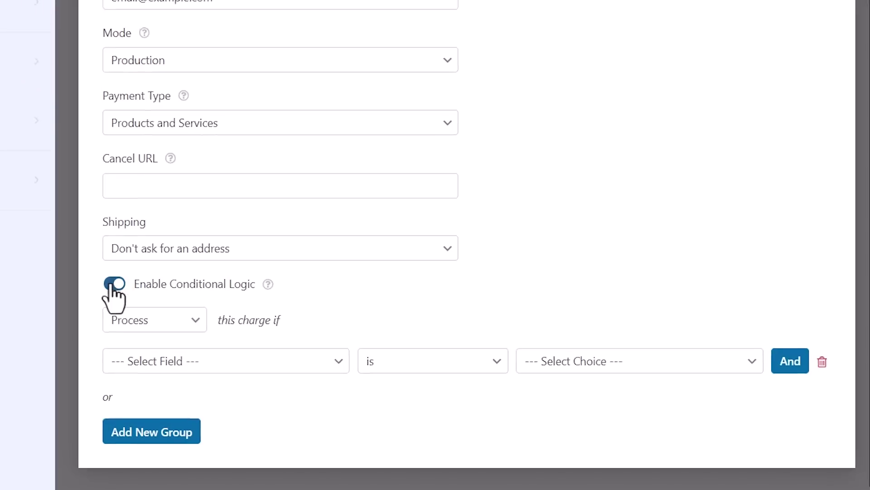
# Step: Switch off the charge's conditional logic, confirm removing its rules, and save
pyautogui.click(113, 286)
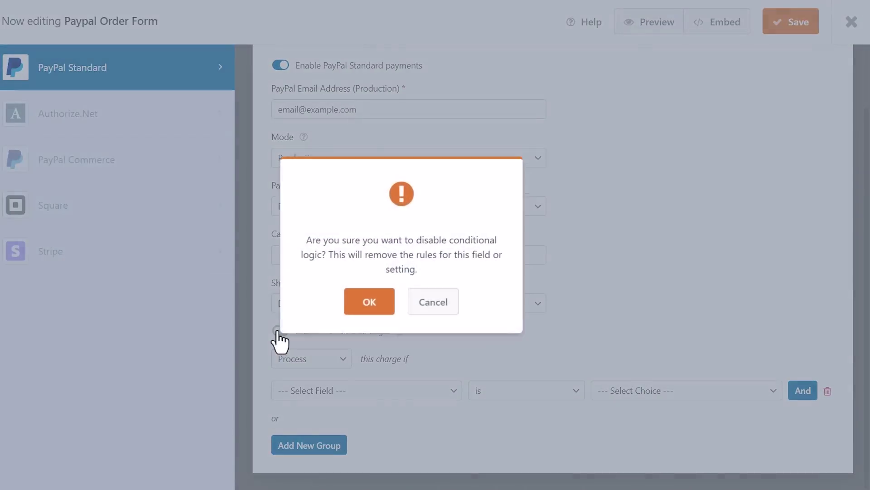
pyautogui.click(373, 305)
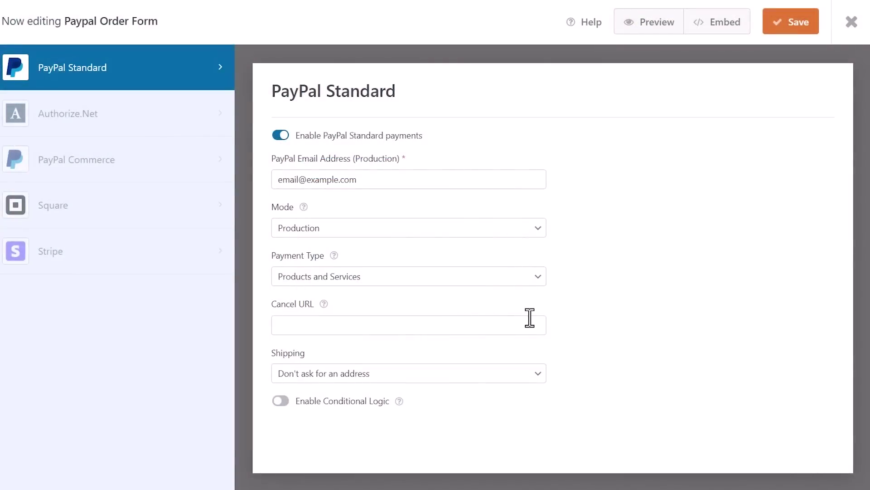
pyautogui.click(809, 31)
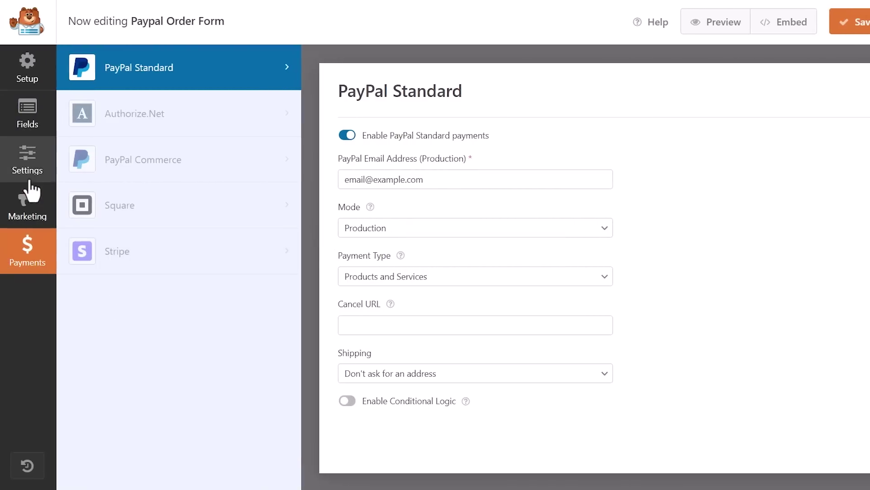
pyautogui.click(30, 182)
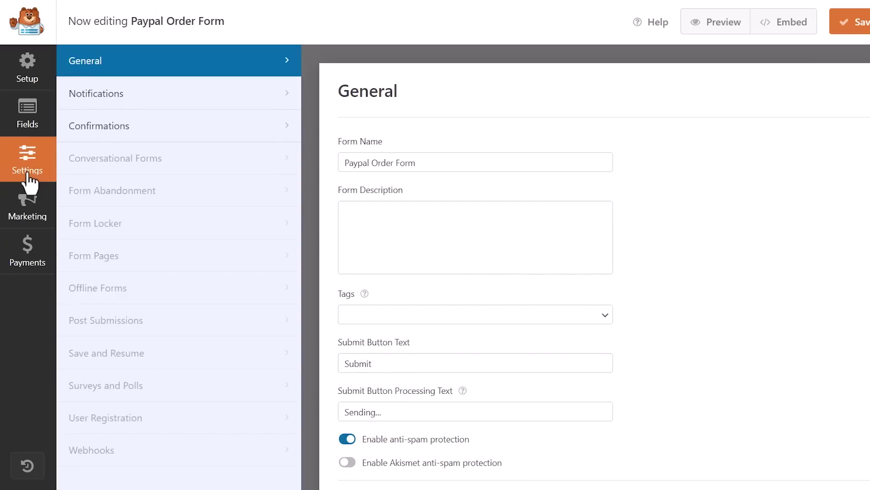
pyautogui.click(165, 111)
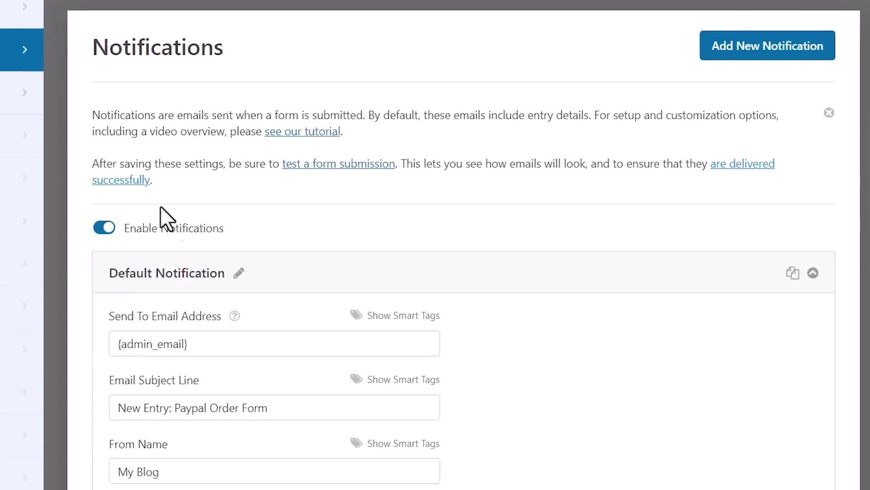
pyautogui.scroll(-2, 535, 284)
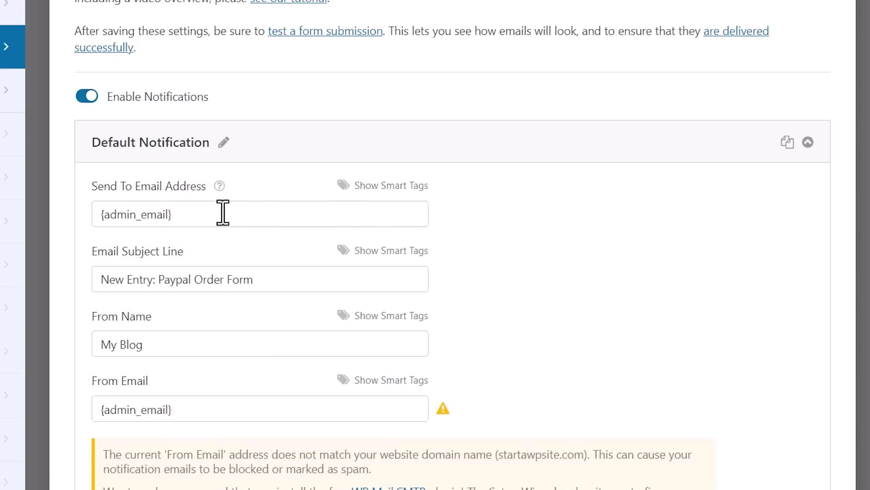
pyautogui.moveTo(223, 213)
pyautogui.mouseDown()
pyautogui.moveTo(138, 218)
pyautogui.moveTo(95, 232)
pyautogui.mouseUp()
pyautogui.press('BackSpace')
pyautogui.write('business@example.com')
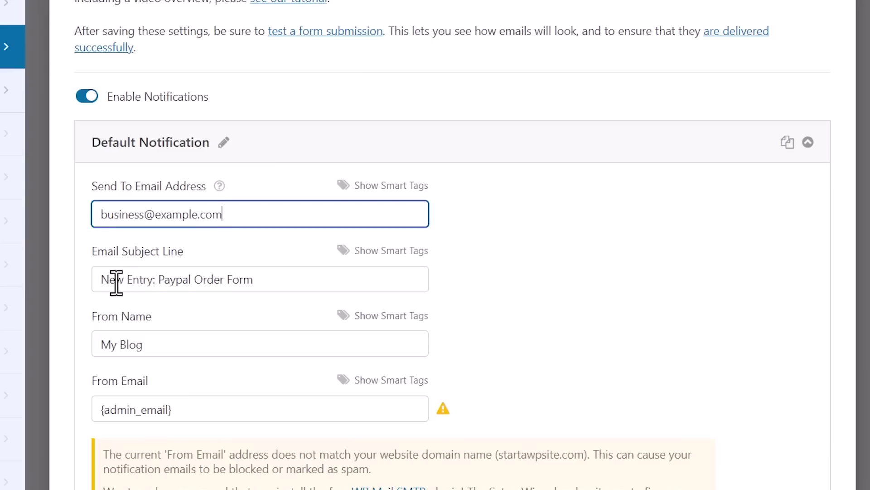
# Step: Make the subject 'Paypal Order Form:' plus the Name smart tag, and set From Name to My Business
pyautogui.click(286, 285)
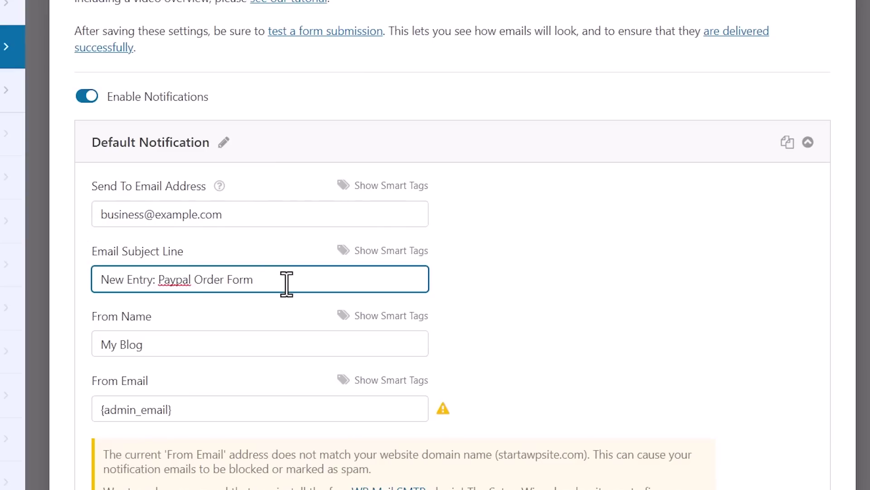
pyautogui.click(194, 280)
pyautogui.press('BackSpace')
pyautogui.press('BackSpace')
pyautogui.press('BackSpace')
pyautogui.press('BackSpace')
pyautogui.press('BackSpace')
pyautogui.press('BackSpace')
pyautogui.press('BackSpace')
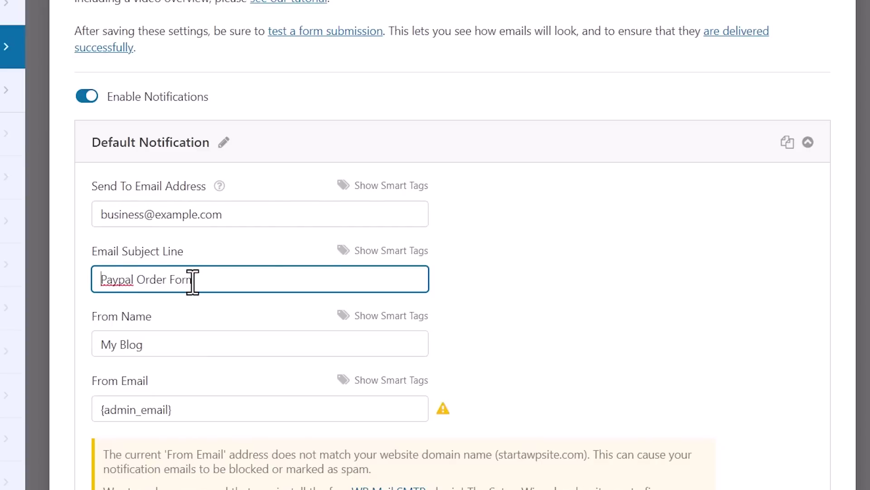
pyautogui.click(216, 279)
pyautogui.write(':')
pyautogui.click(382, 256)
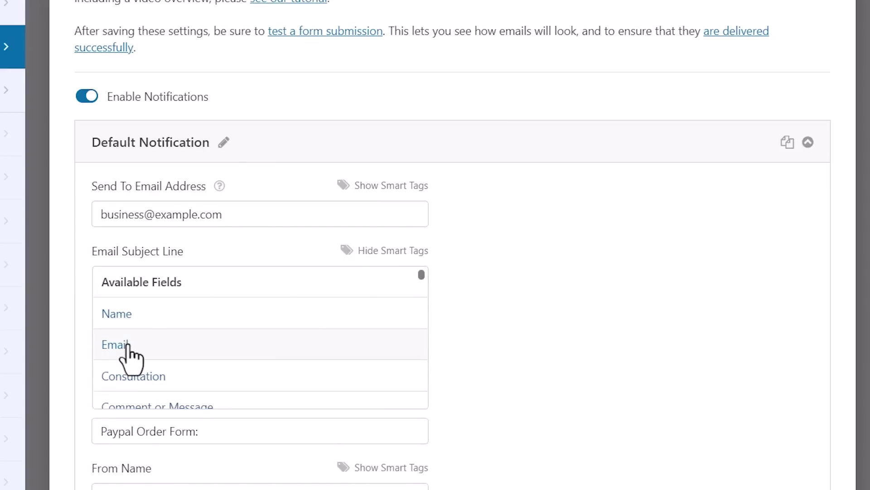
pyautogui.click(146, 317)
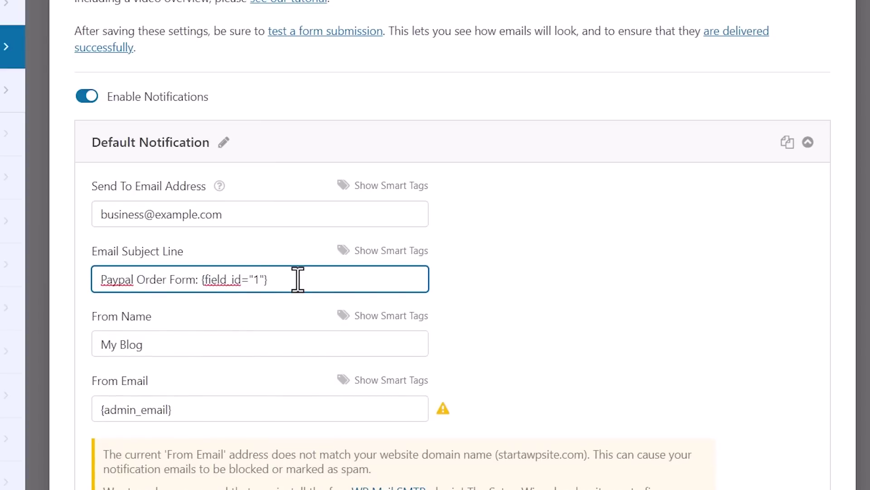
pyautogui.scroll(-2, 298, 277)
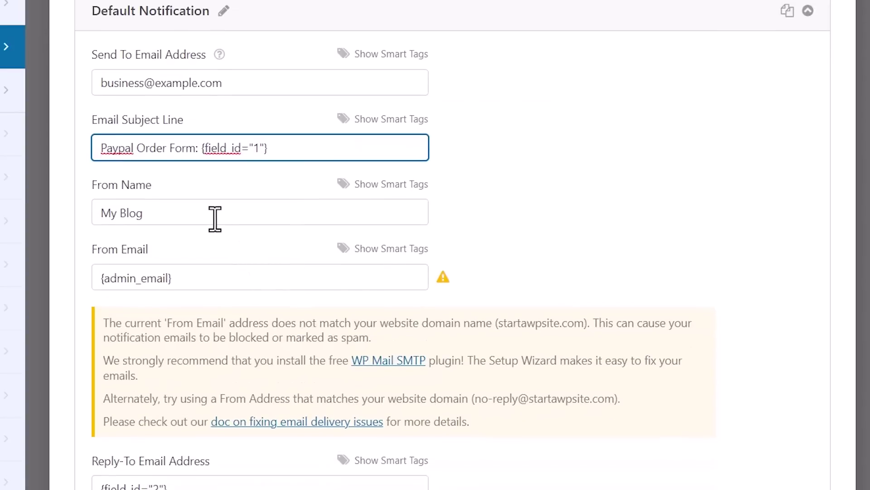
pyautogui.moveTo(214, 218); pyautogui.dragTo(80, 234)
pyautogui.write('My Business')
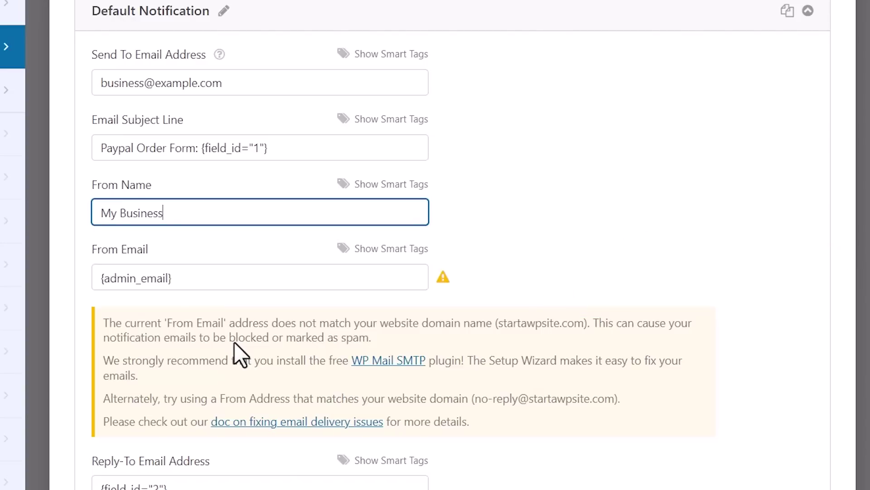
pyautogui.scroll(-1, 234, 342)
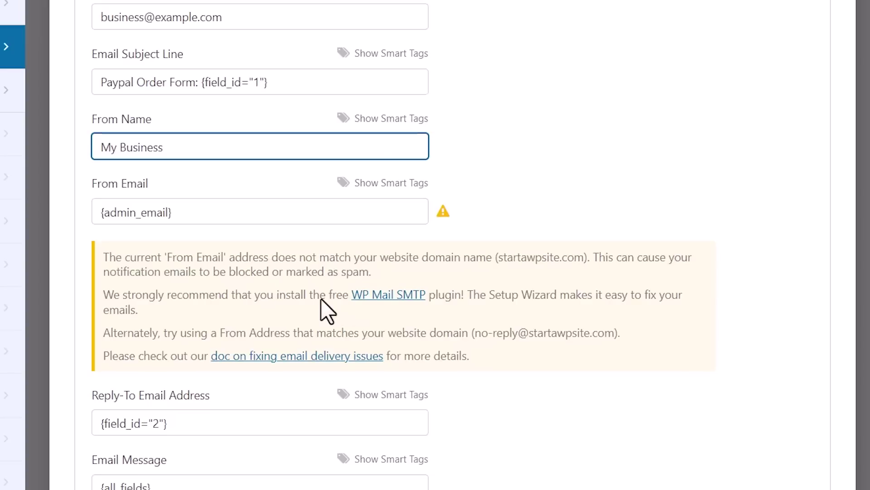
pyautogui.scroll(-2, 321, 306)
pyautogui.scroll(-4, 302, 320)
pyautogui.scroll(-1, 302, 320)
pyautogui.scroll(-2, 267, 326)
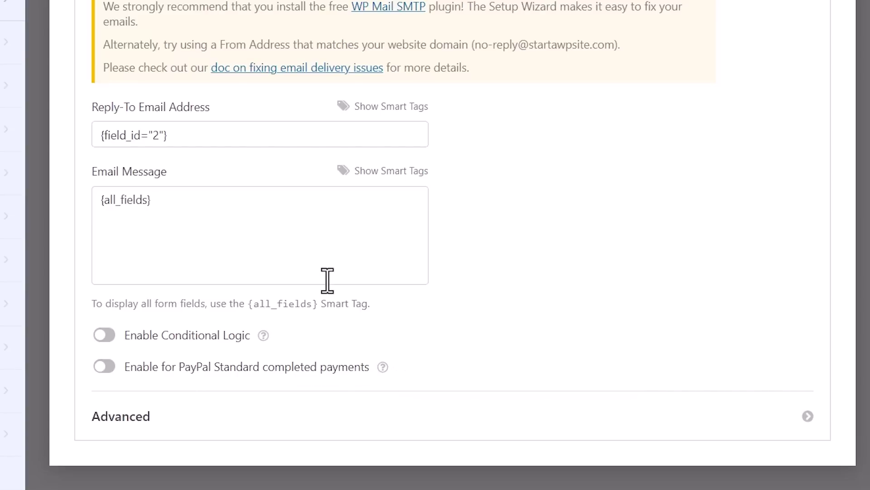
# Step: Try conditional logic on the default notification, then turn it off and confirm removing its rules
pyautogui.click(234, 349)
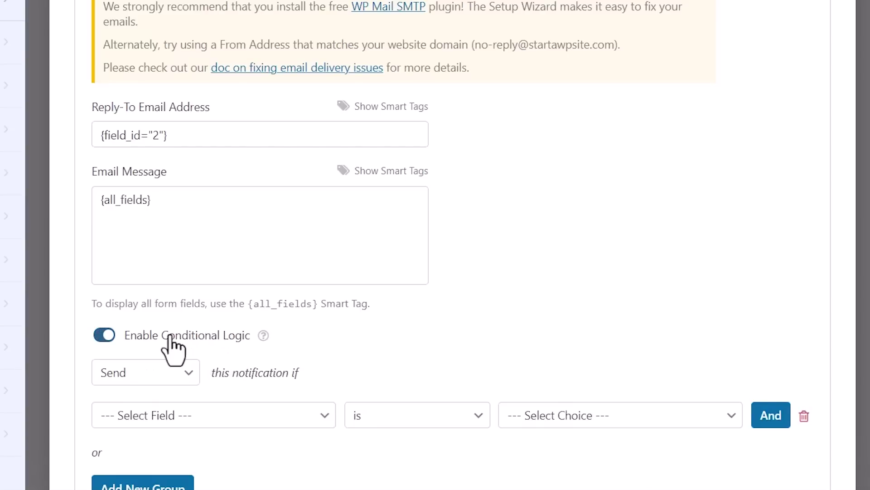
pyautogui.scroll(-1, 172, 349)
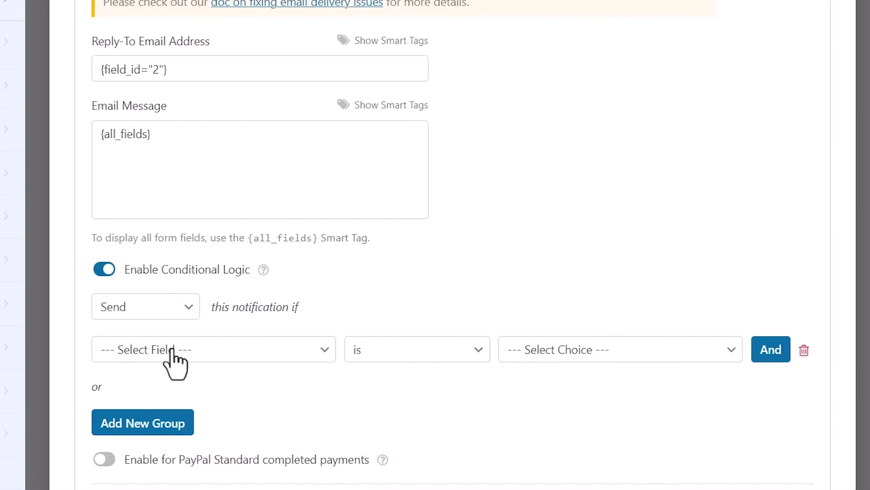
pyautogui.click(174, 356)
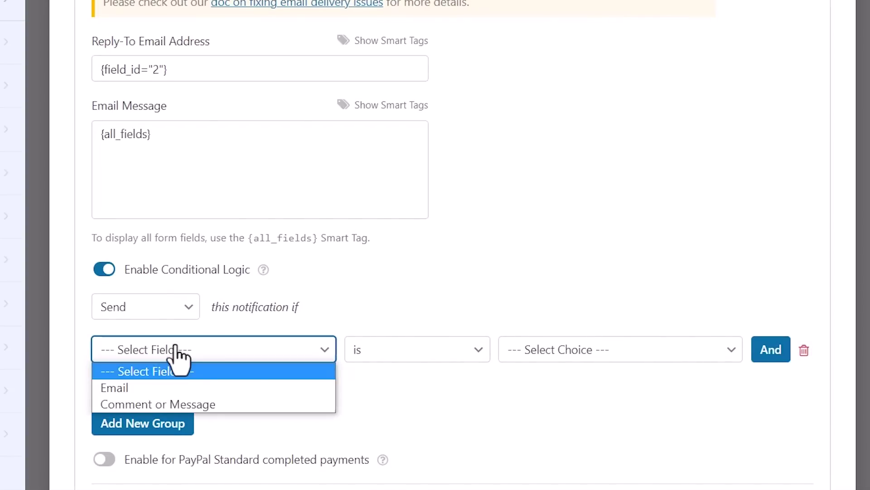
pyautogui.click(178, 347)
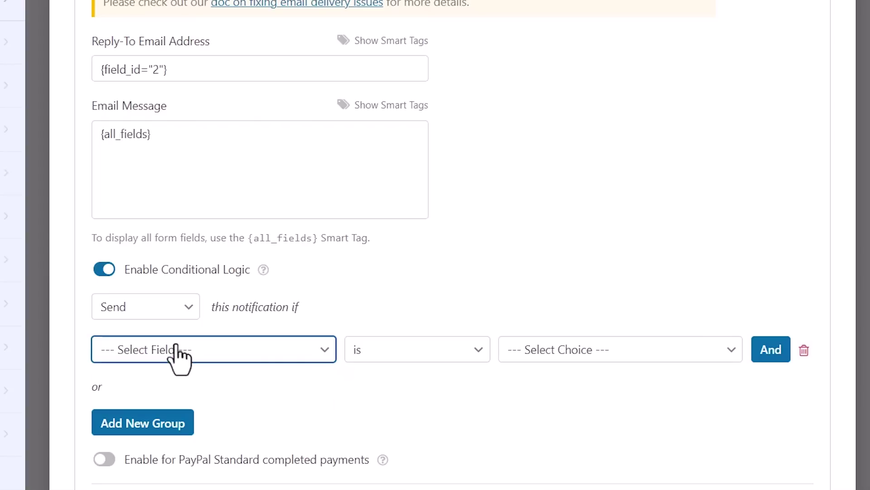
pyautogui.click(109, 272)
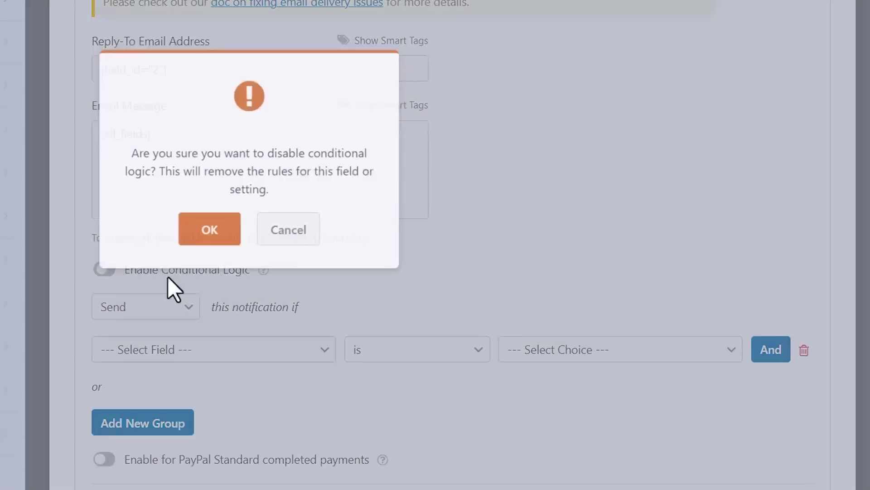
pyautogui.click(209, 239)
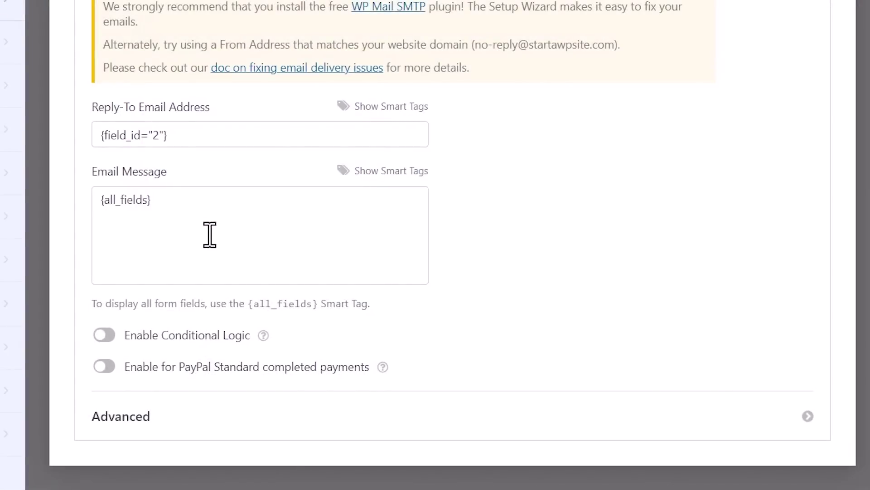
# Step: Try the completed PayPal Standard payments option, dismiss the notices, and leave it switched off
pyautogui.click(108, 368)
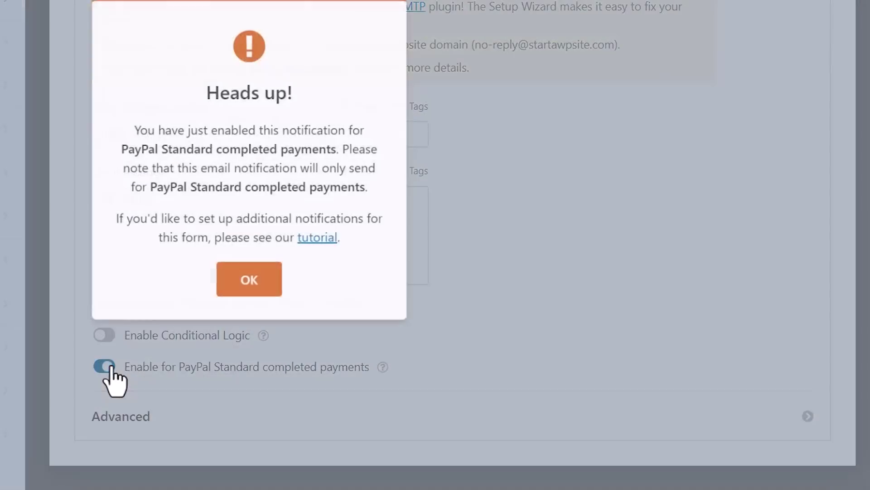
pyautogui.click(247, 285)
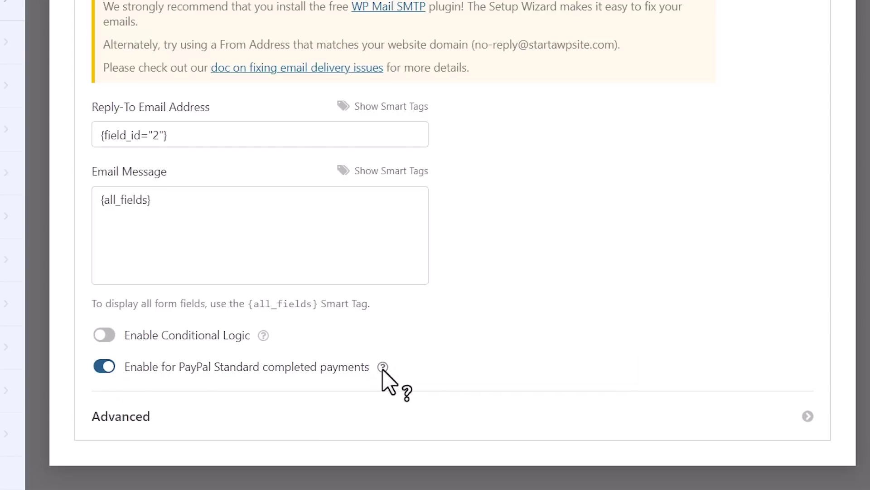
pyautogui.moveTo(383, 367)
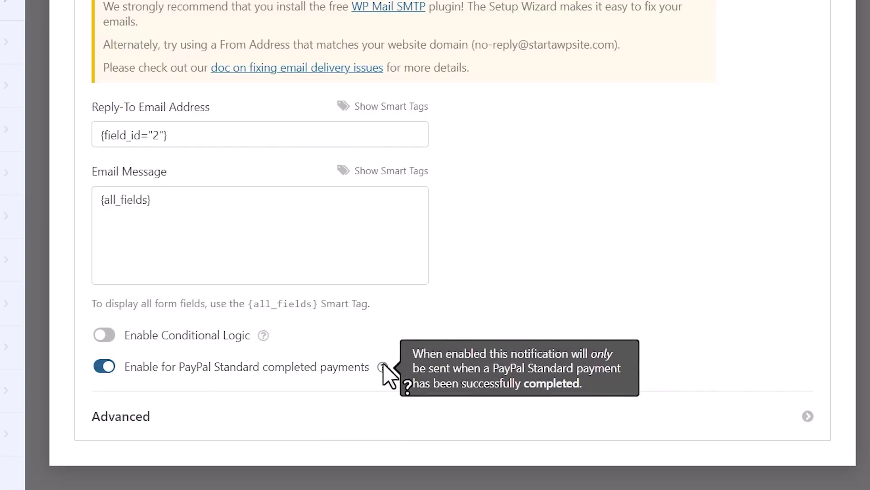
pyautogui.click(107, 375)
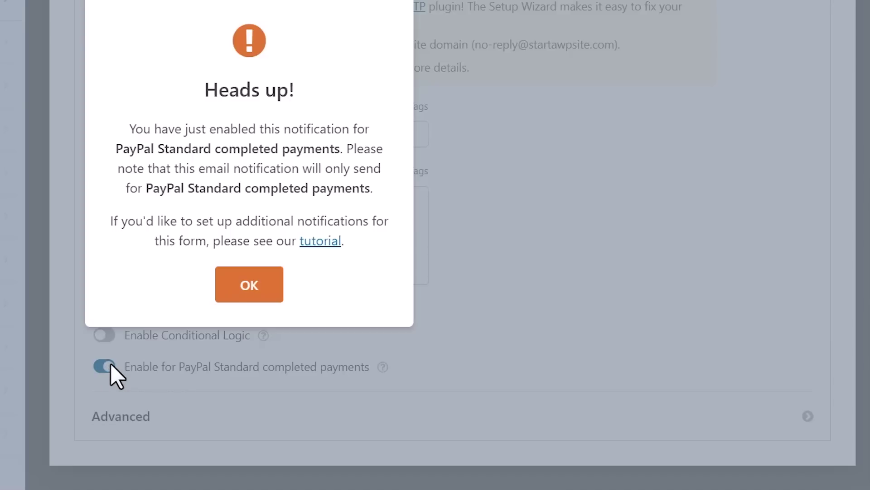
pyautogui.click(245, 294)
pyautogui.click(106, 368)
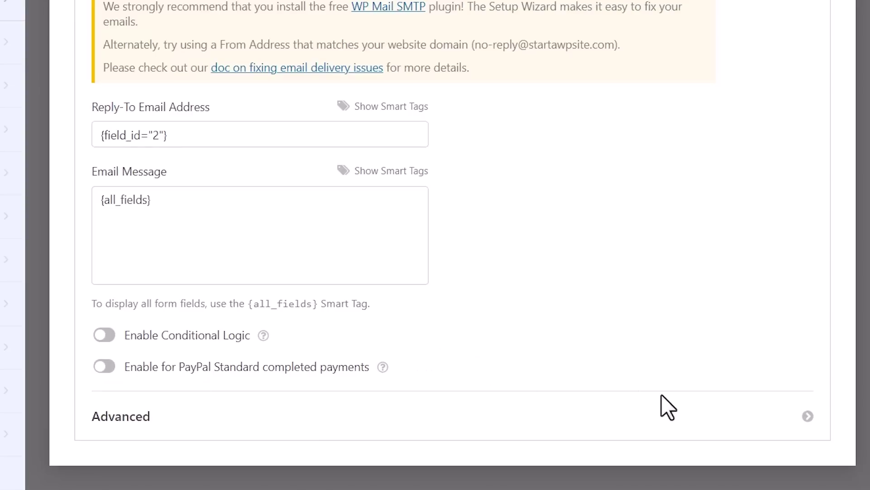
pyautogui.scroll(3, 662, 383)
pyautogui.scroll(5, 673, 382)
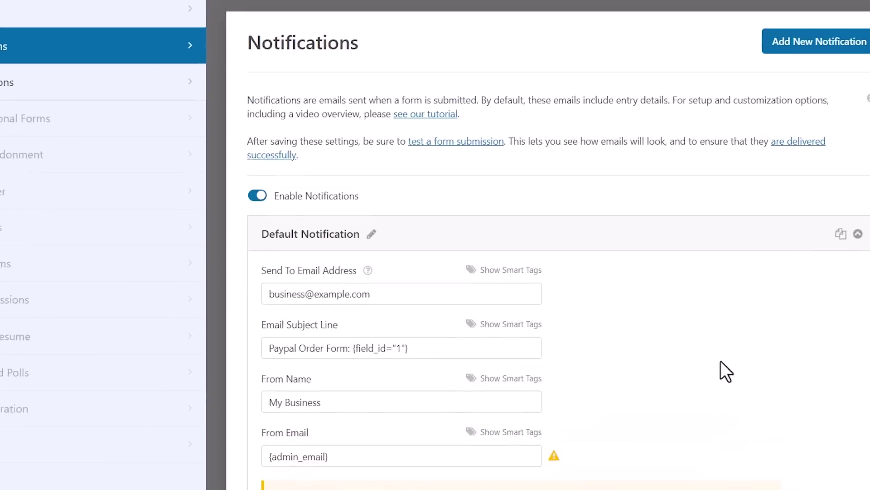
# Step: Keep the default confirmation type as Message ('Thanks for your order!') and save the PayPal Order Form
pyautogui.click(246, 144)
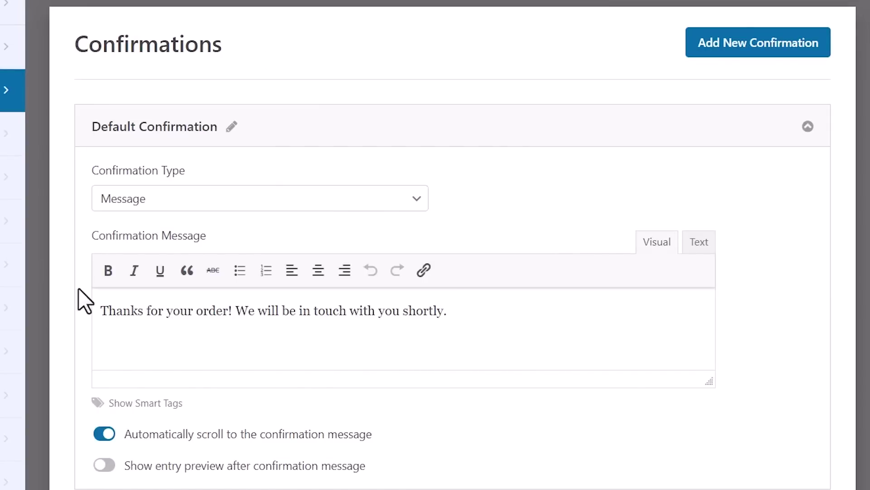
pyautogui.click(205, 203)
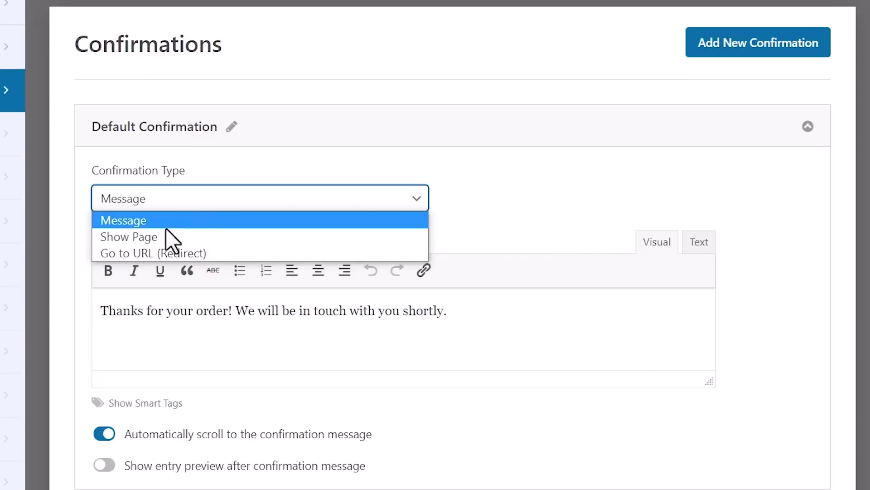
pyautogui.click(198, 337)
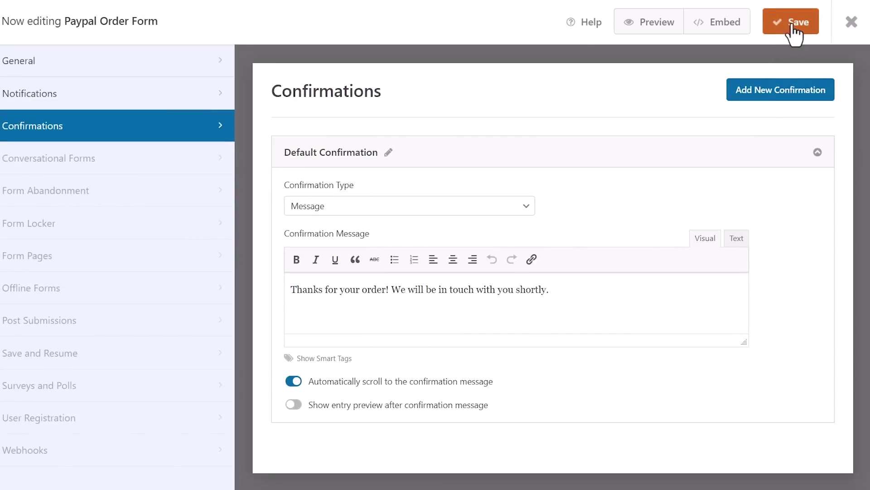
pyautogui.click(793, 38)
# Step: Embed the order form into a newly created page titled 'Consultation'
pyautogui.click(723, 30)
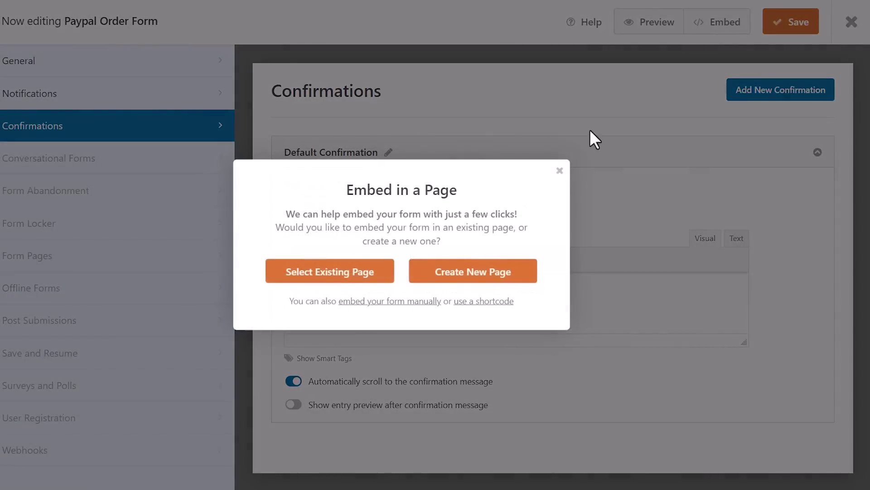
pyautogui.click(459, 279)
pyautogui.click(396, 260)
pyautogui.write('Consultation')
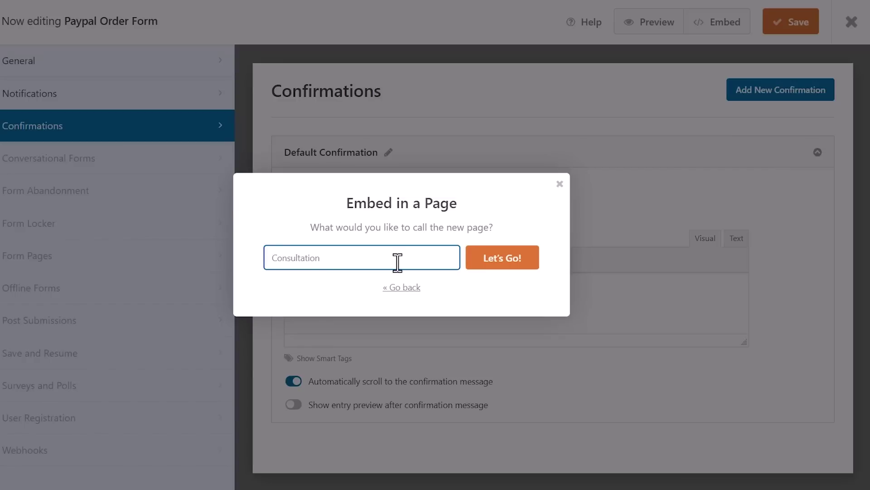
pyautogui.click(491, 271)
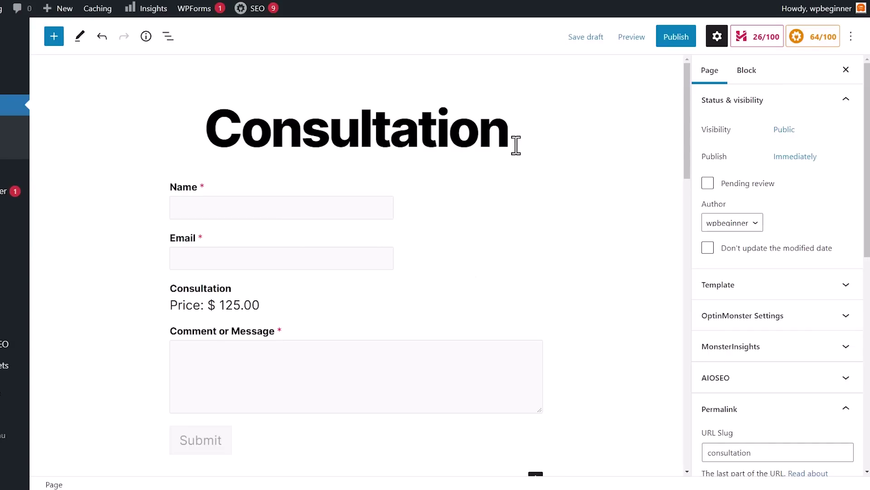
pyautogui.scroll(-2, 491, 204)
pyautogui.scroll(-1, 493, 203)
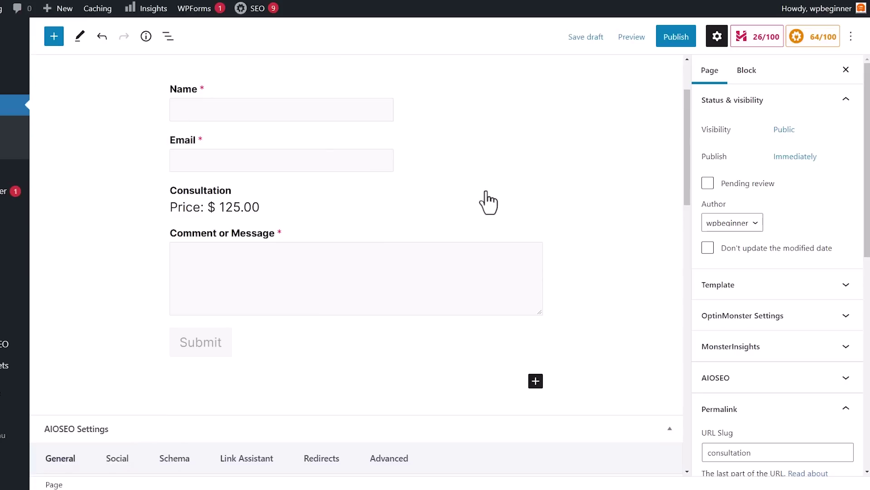
pyautogui.scroll(1, 489, 202)
pyautogui.scroll(2, 489, 202)
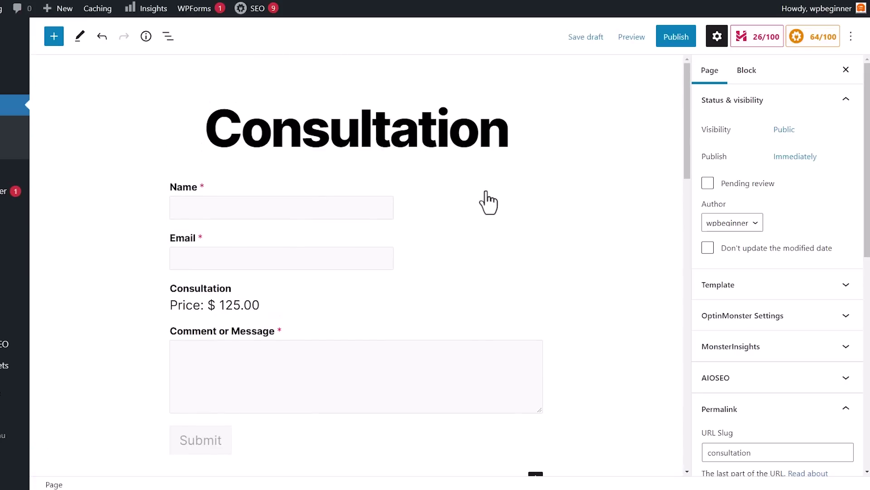
# Step: Publish the Consultation page, confirming in the pre-publish panel
pyautogui.click(669, 43)
pyautogui.click(742, 40)
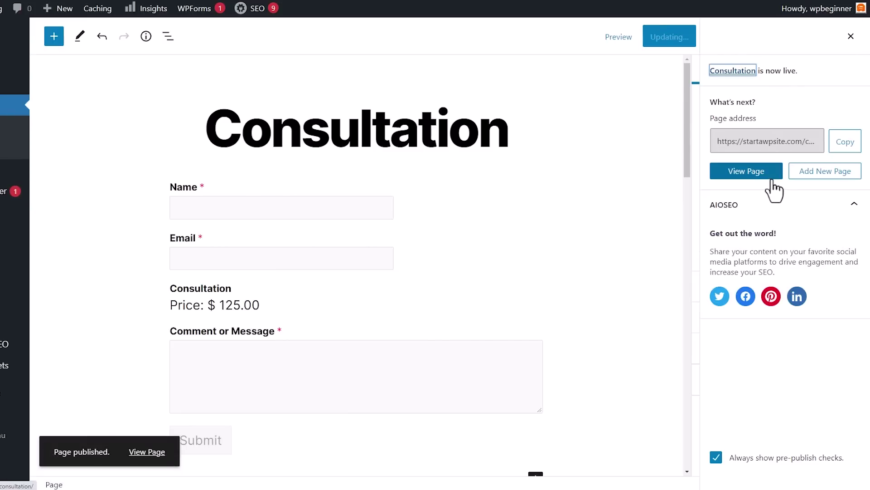
# Step: On the live Consultation page, submit a test order with a name, email and thanks message
pyautogui.click(763, 178)
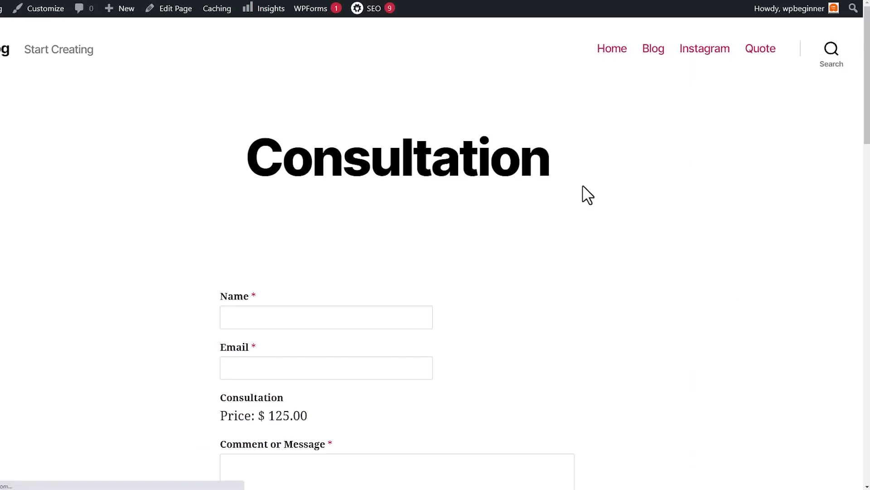
pyautogui.scroll(-3, 587, 195)
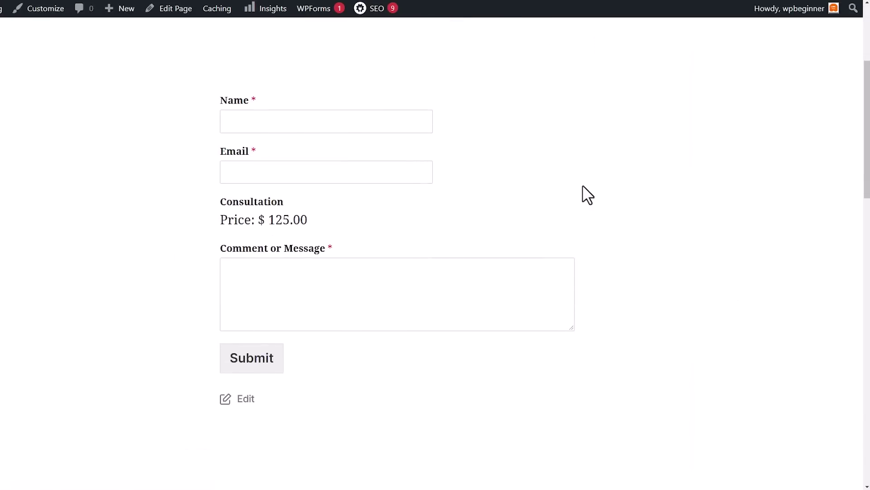
pyautogui.click(301, 127)
pyautogui.write('Jane Doe')
pyautogui.press('Tab')
pyautogui.write('jane@example.com')
pyautogui.click(270, 266)
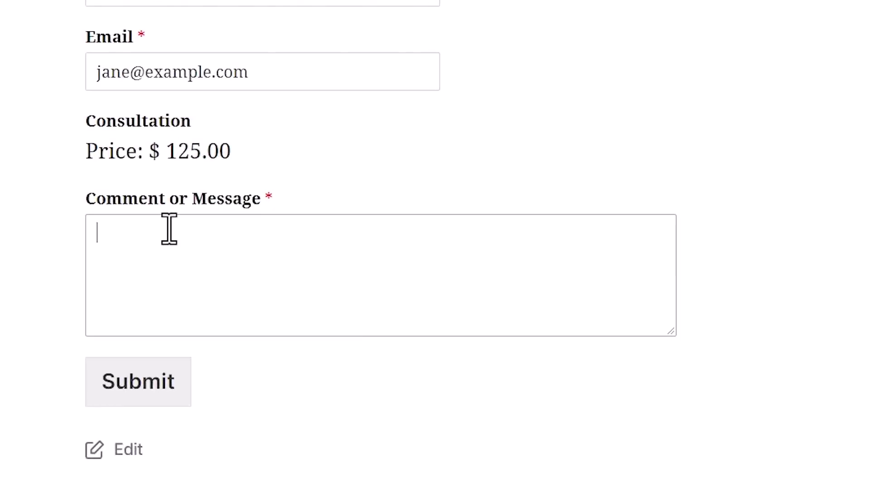
pyautogui.write('thanks')
pyautogui.click(151, 386)
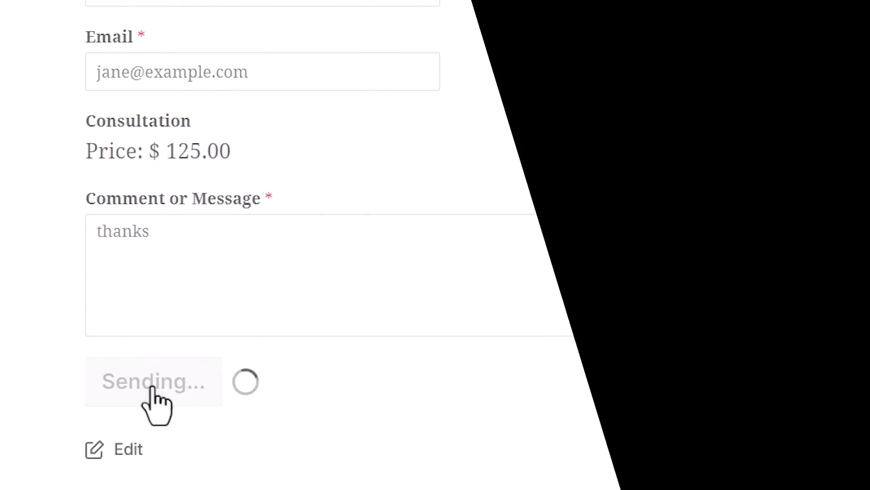